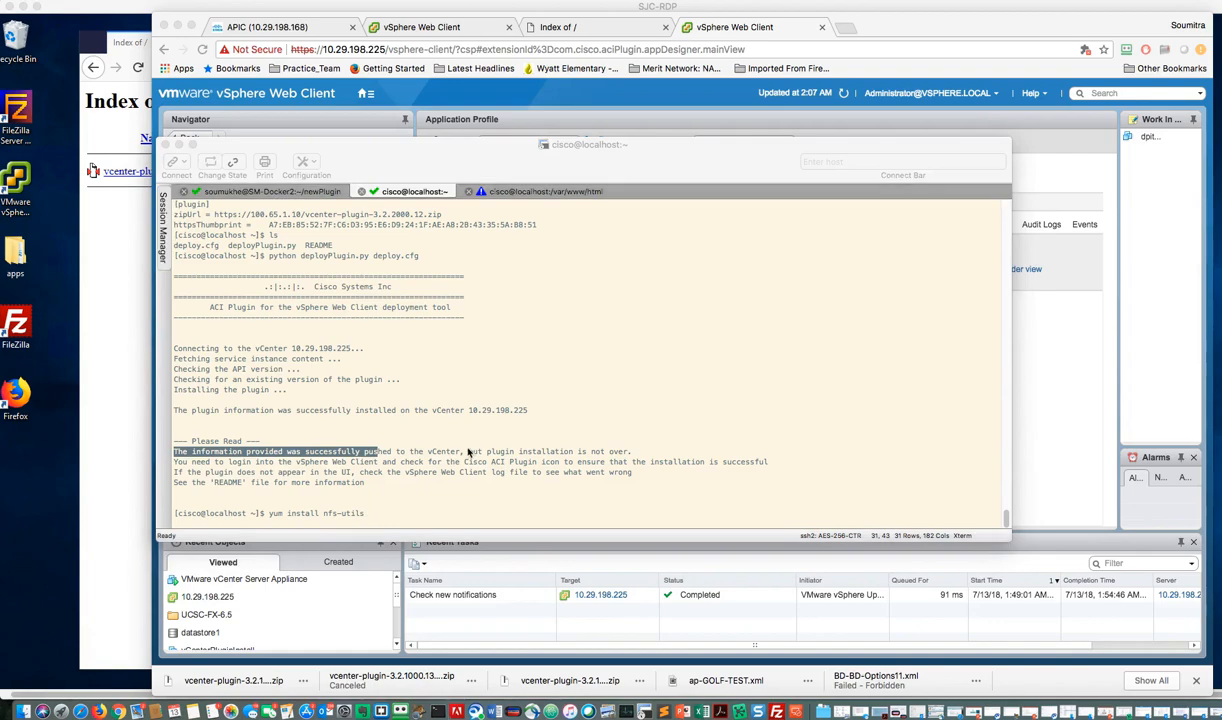
Step: Install the nfs-utils package with sudo yum, entering the sudo password and approving the installation with y
{"action": "left_click", "coordinate": [468, 452]}
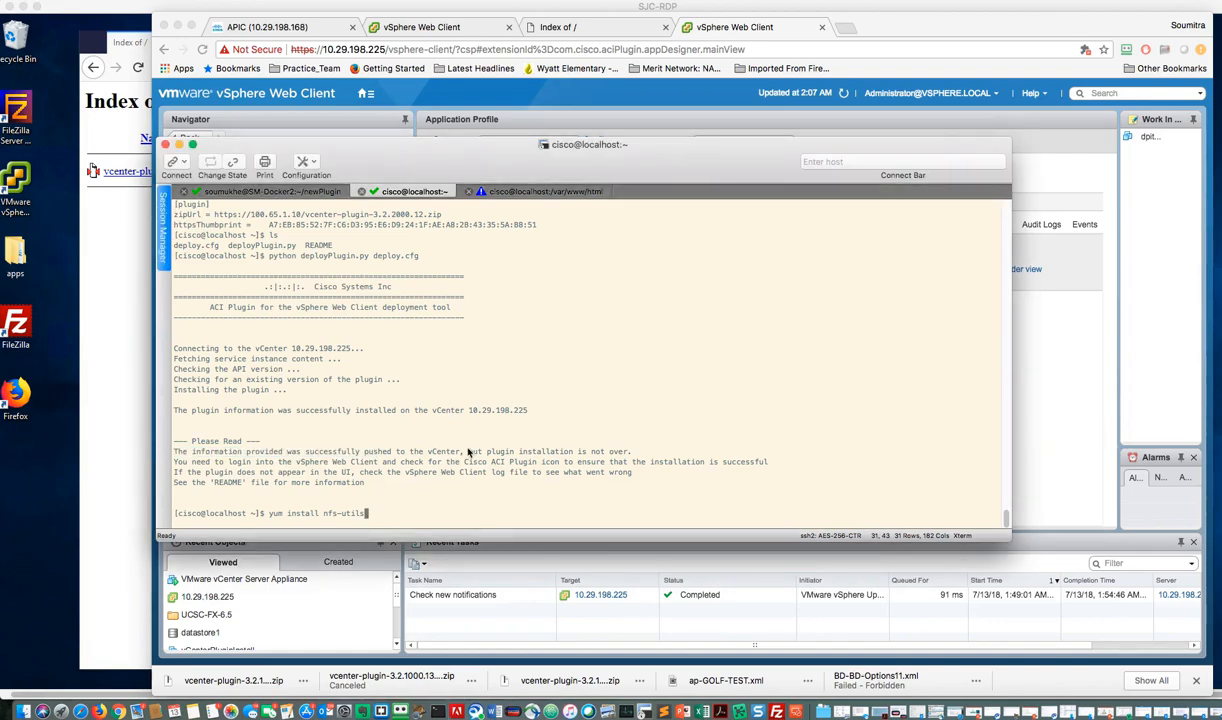
{"action": "key", "text": "Return"}
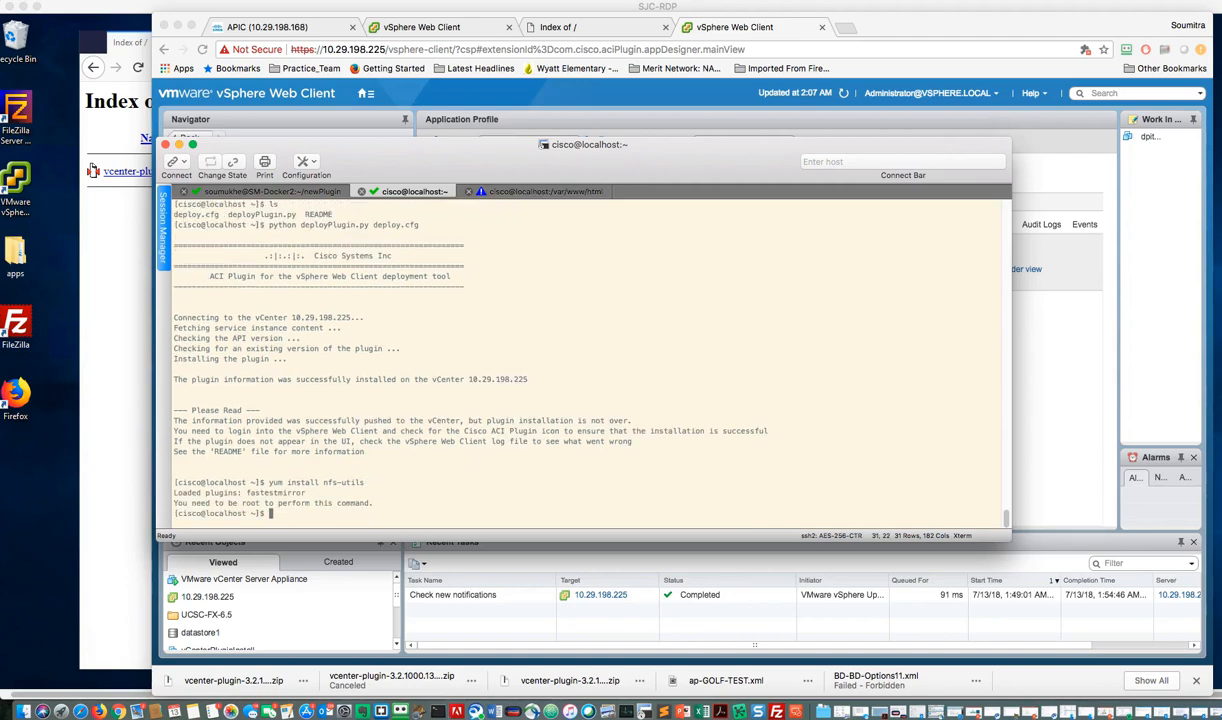
{"action": "type", "text": "sudo yum install nfs-utils"}
{"action": "key", "text": "Return"}
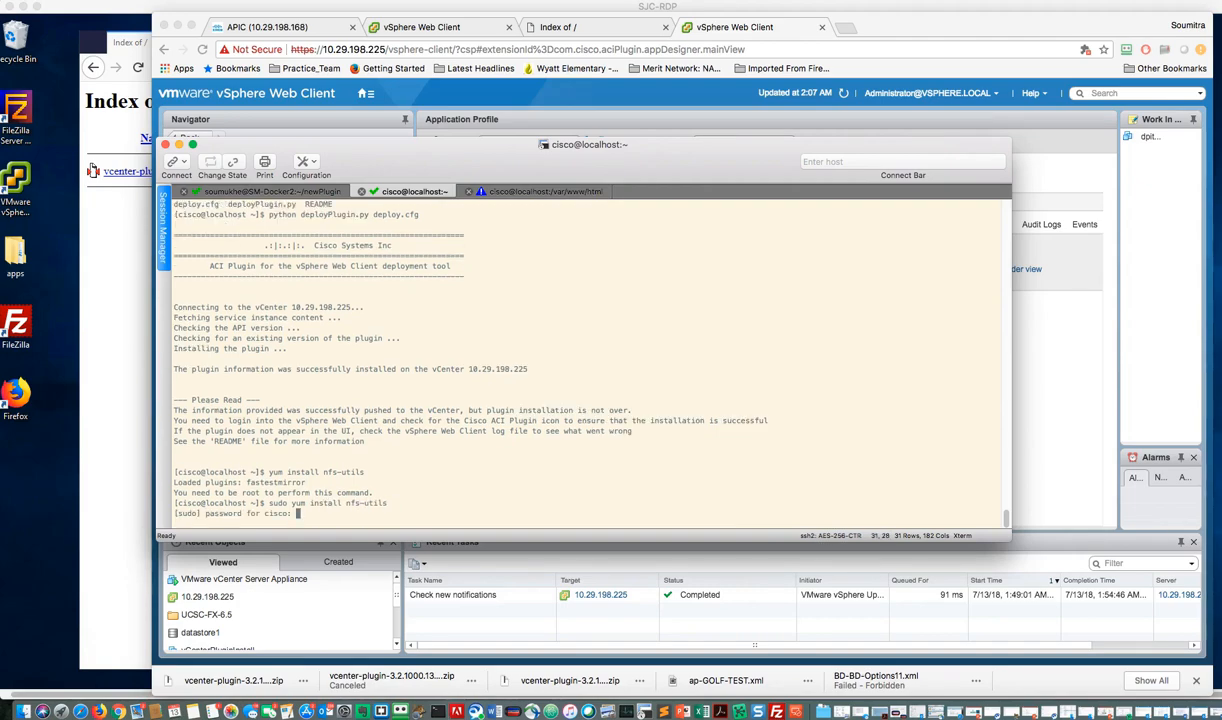
{"action": "key", "text": "Return"}
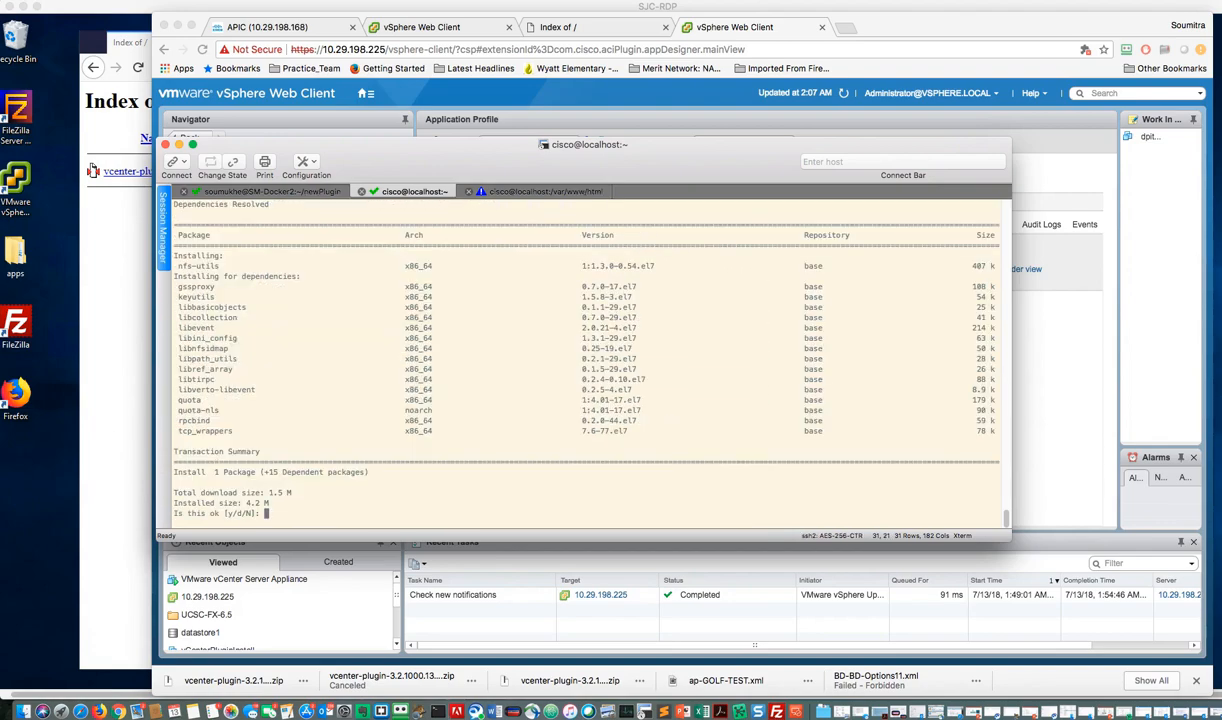
{"action": "type", "text": "y"}
{"action": "key", "text": "Return"}
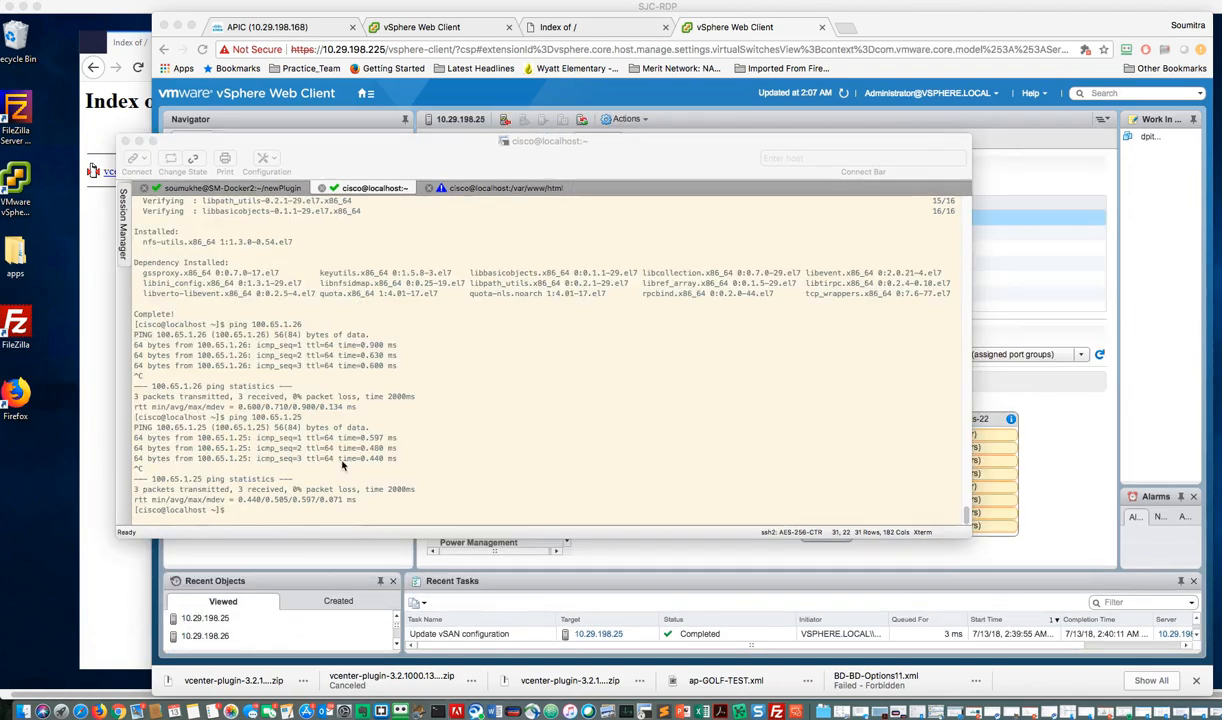
Step: Try to create the directory /var/nfs with mkdir, without sudo
{"action": "left_click", "coordinate": [341, 465]}
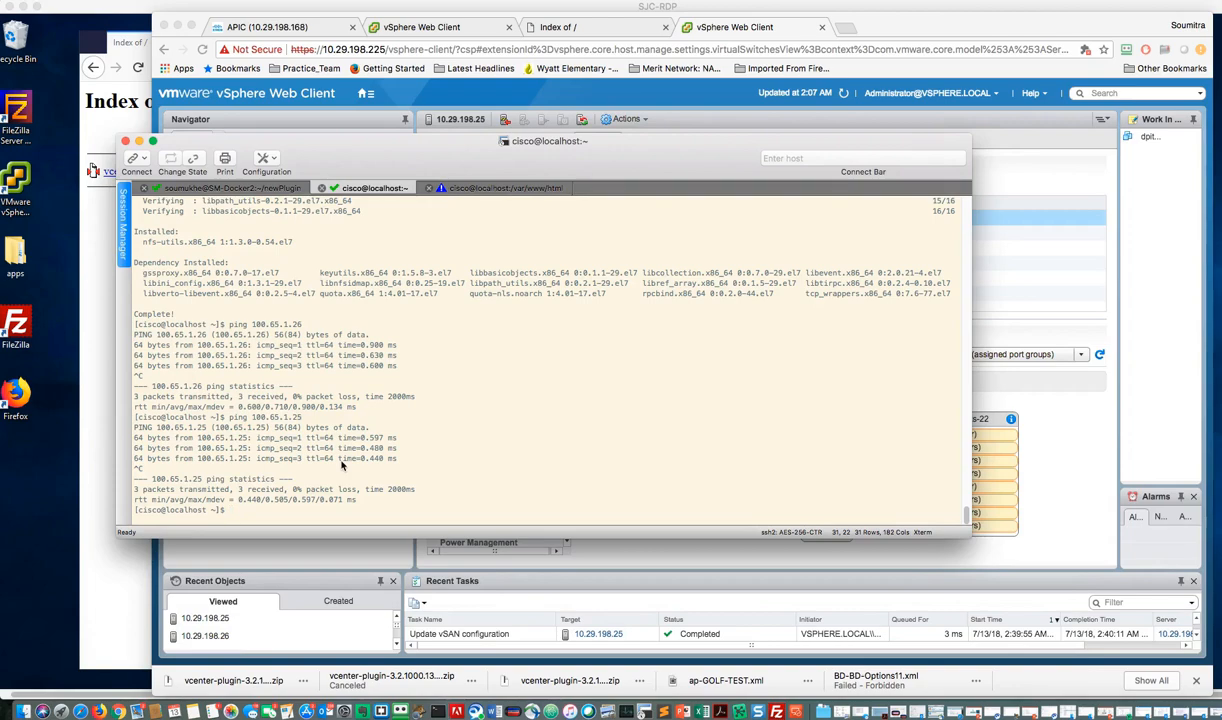
{"action": "type", "text": "mkdir /var/nfs"}
{"action": "key", "text": "Return"}
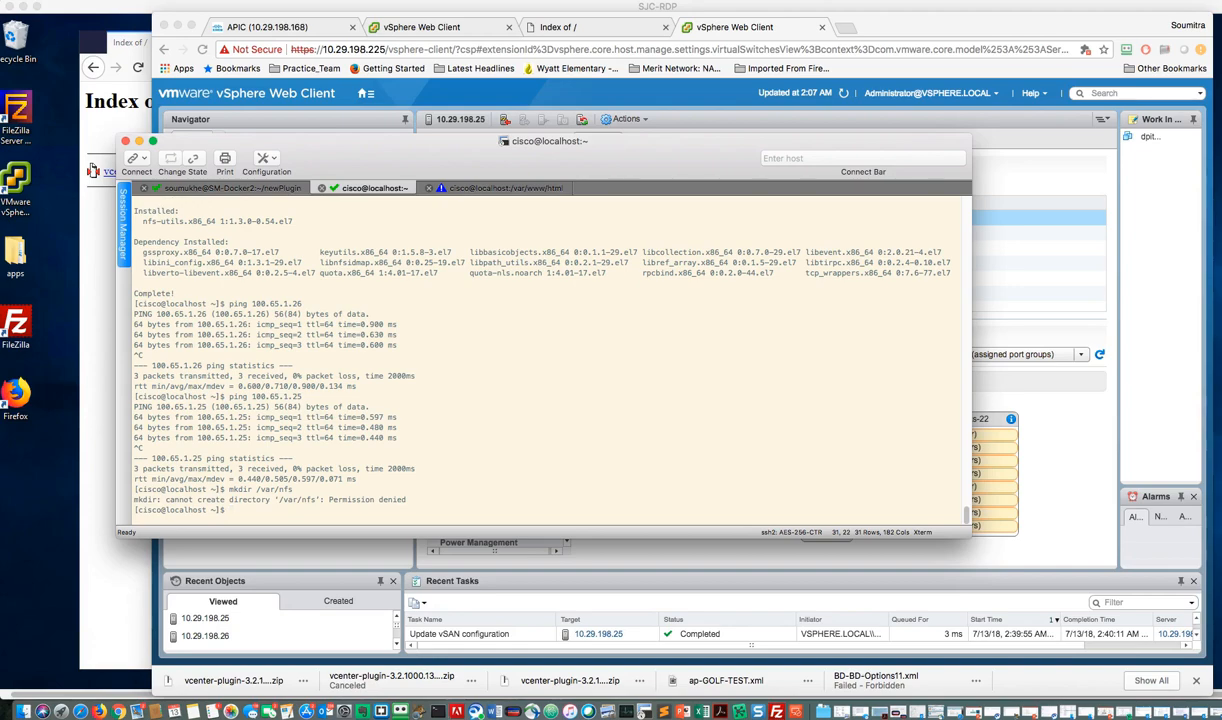
Step: Create the directory /var/nfs with sudo mkdir, entering the sudo password
{"action": "type", "text": "s"}
{"action": "key", "text": "BackSpace"}
{"action": "key", "text": "BackSpace"}
{"action": "type", "text": "sudo mkdir /var/nfs"}
{"action": "key", "text": "Return"}
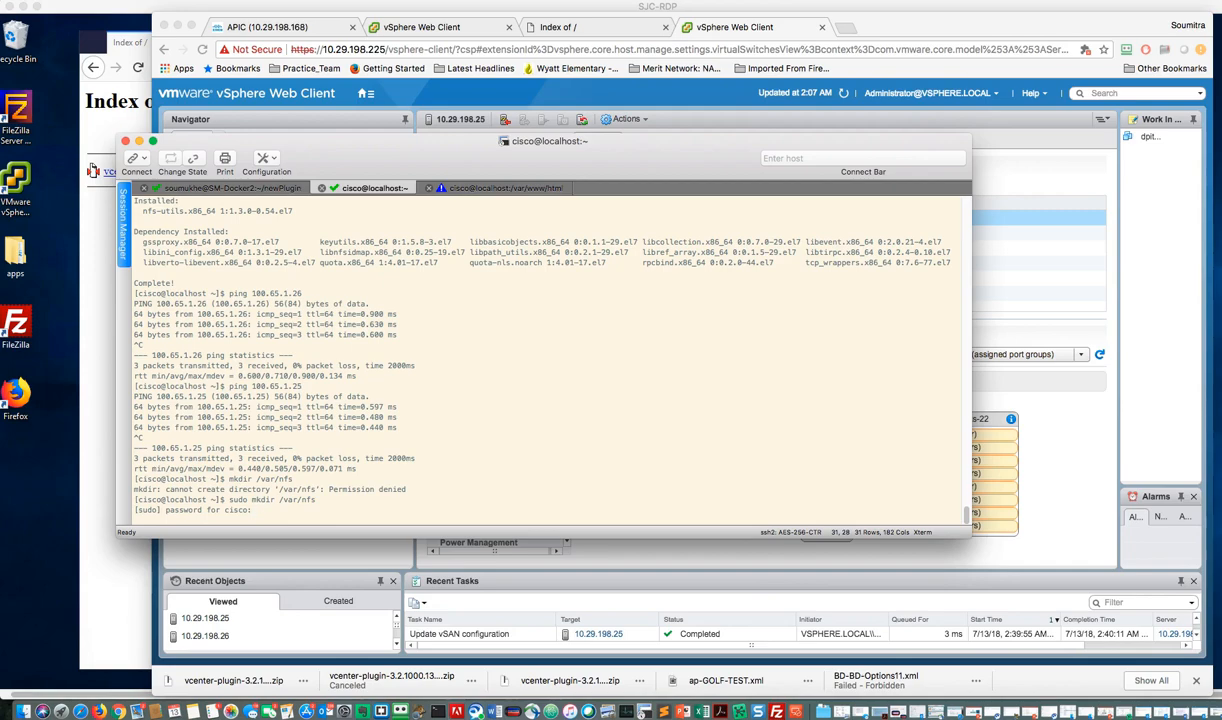
{"action": "key", "text": "Return"}
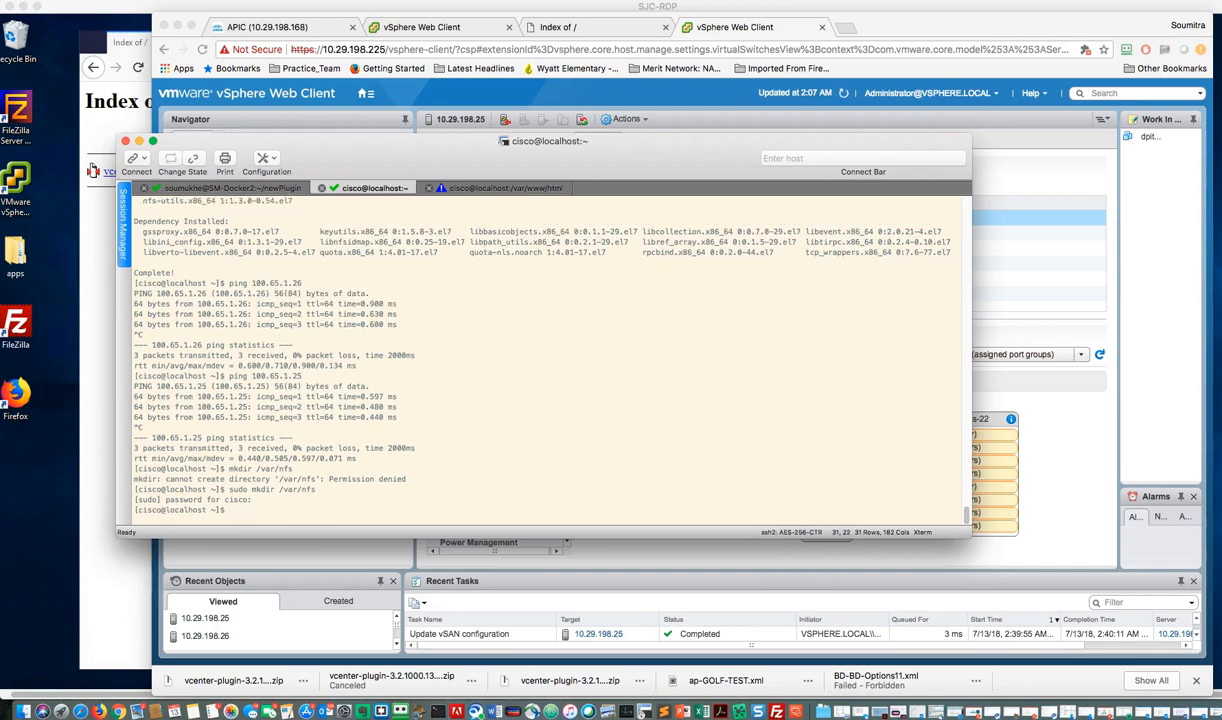
Step: Change the owner and group of /var/nfs to nfsnobody:nfsnobody with sudo chown
{"action": "type", "text": "sudo chown nfsnobody:nfsnobody"}
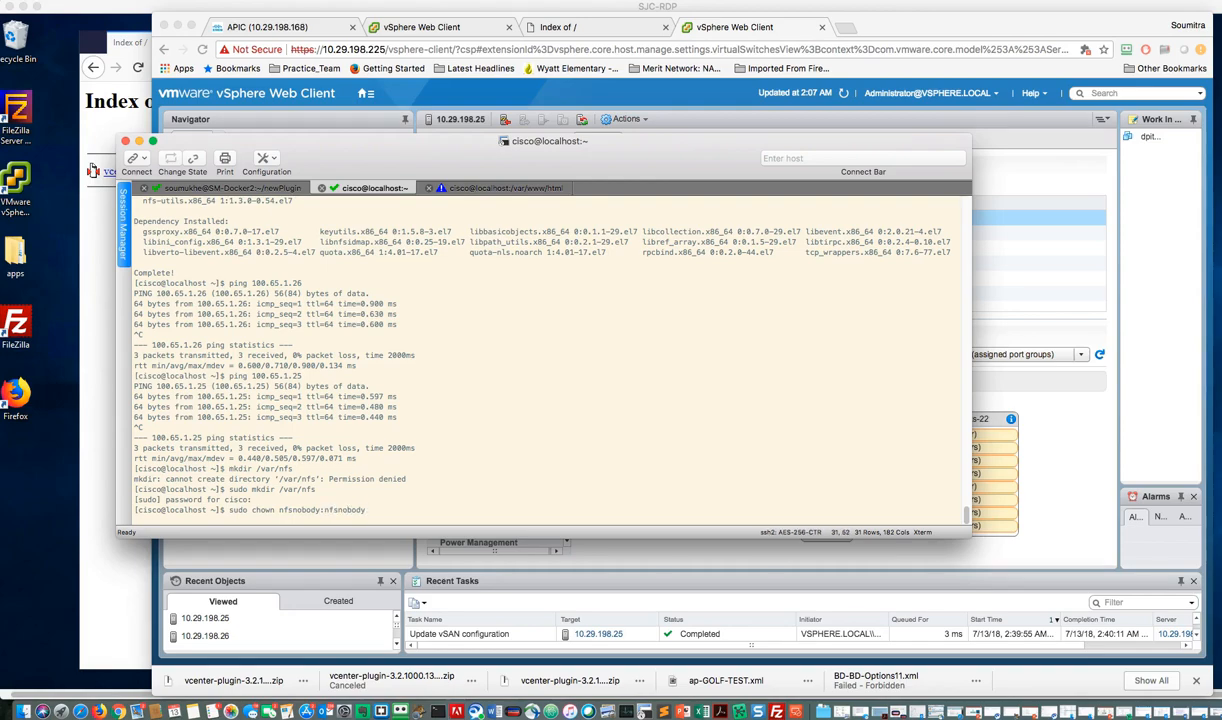
{"action": "type", "text": " /var/nfs"}
{"action": "key", "text": "Return"}
Step: Try to set the permissions of /var/nfs to 775 with chmod, without sudo
{"action": "type", "text": "chmod"}
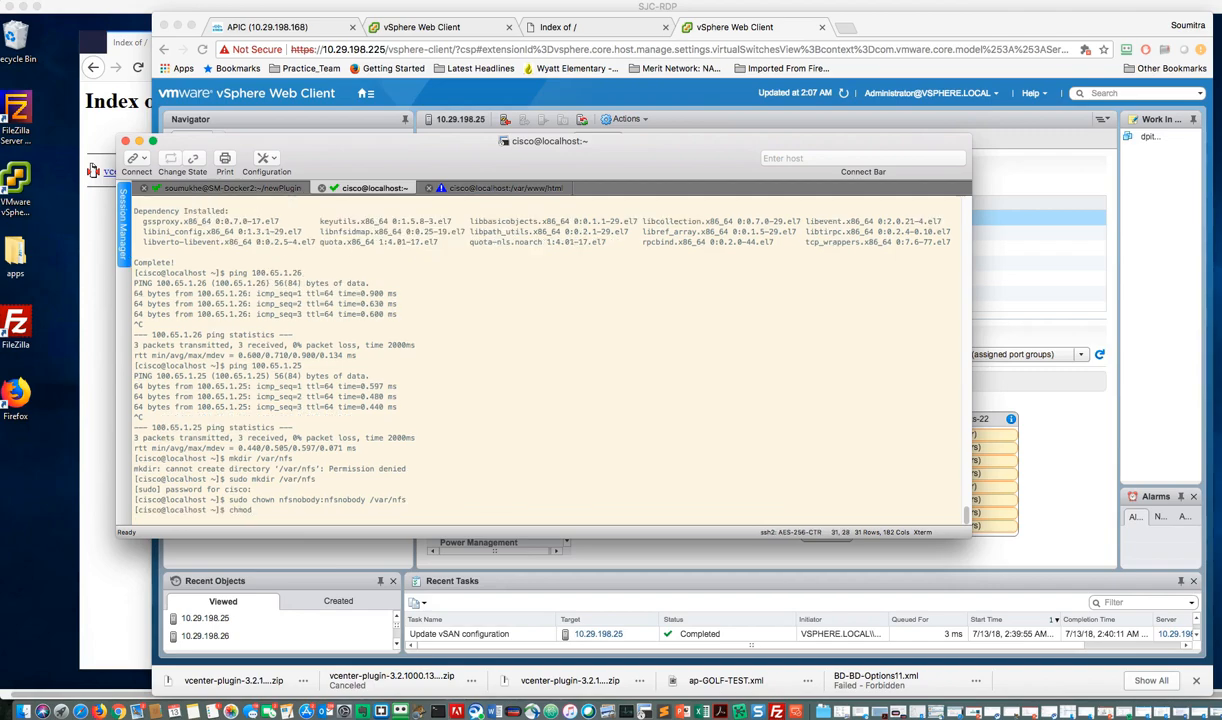
{"action": "key", "text": "BackSpace"}
{"action": "key", "text": "BackSpace"}
{"action": "key", "text": "BackSpace"}
{"action": "type", "text": "775 /var/nfs"}
{"action": "key", "text": "Return"}
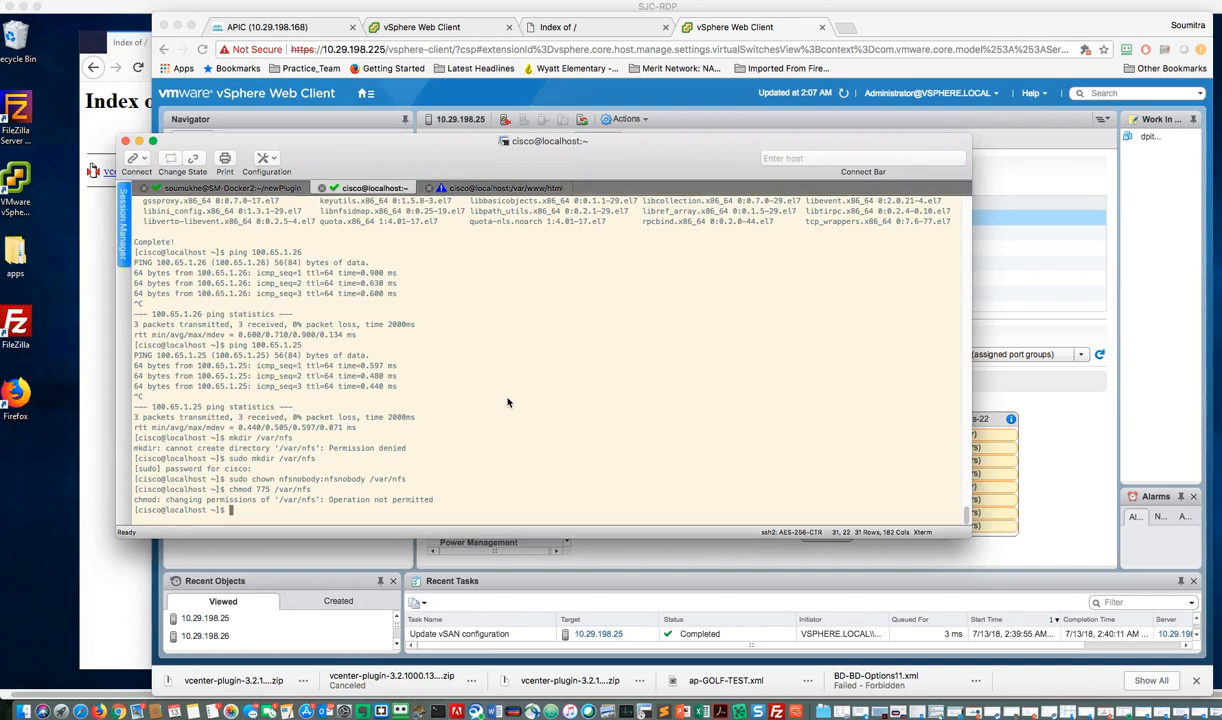
Step: Set the permissions of /var/nfs to 775 with sudo chmod
{"action": "type", "text": "sudo chmod 775 /var/nfs"}
{"action": "key", "text": "Return"}
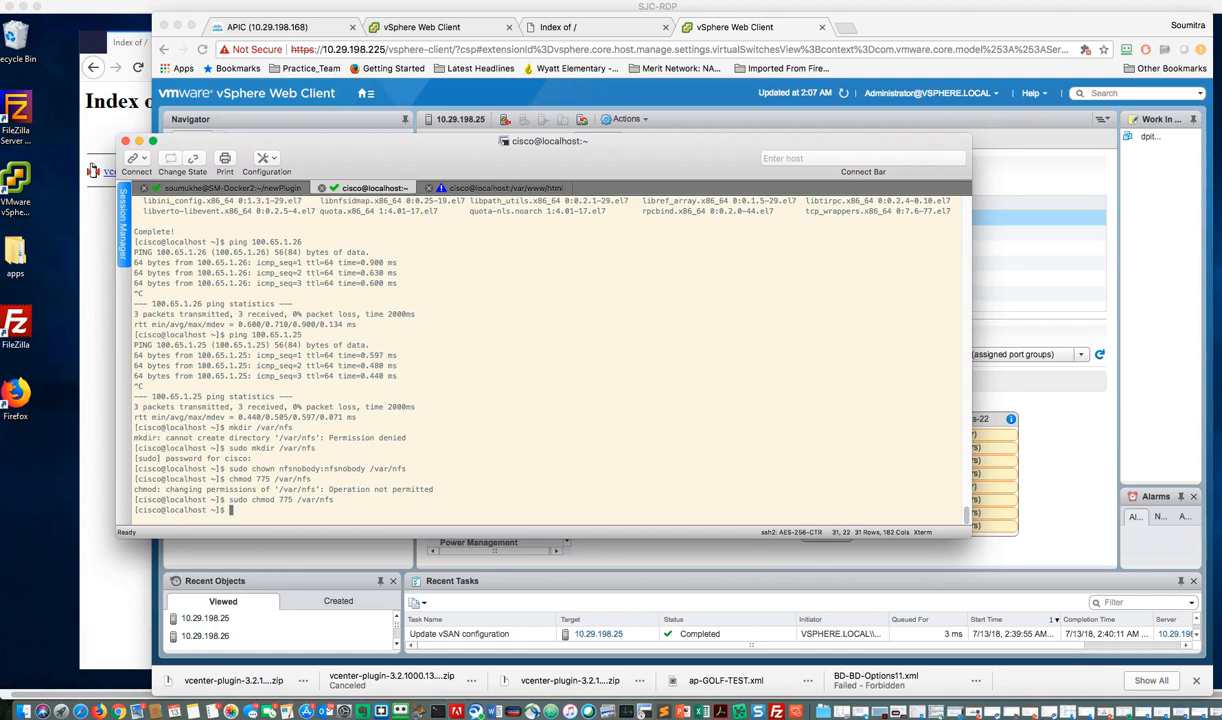
Step: Print the contents of /etc/exports, and open the file in vi without sudo, quitting without any edit
{"action": "type", "text": "cat /etc/exports"}
{"action": "key", "text": "Return"}
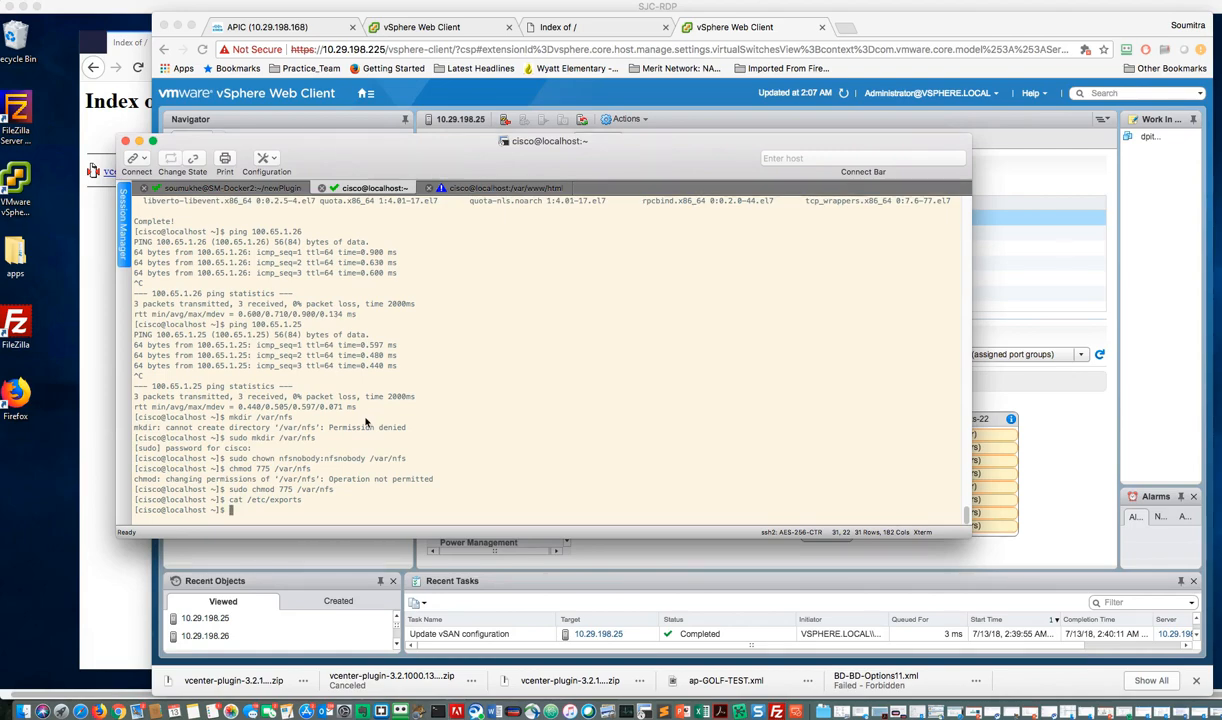
{"action": "type", "text": "vi /etc/exports"}
{"action": "key", "text": "Return"}
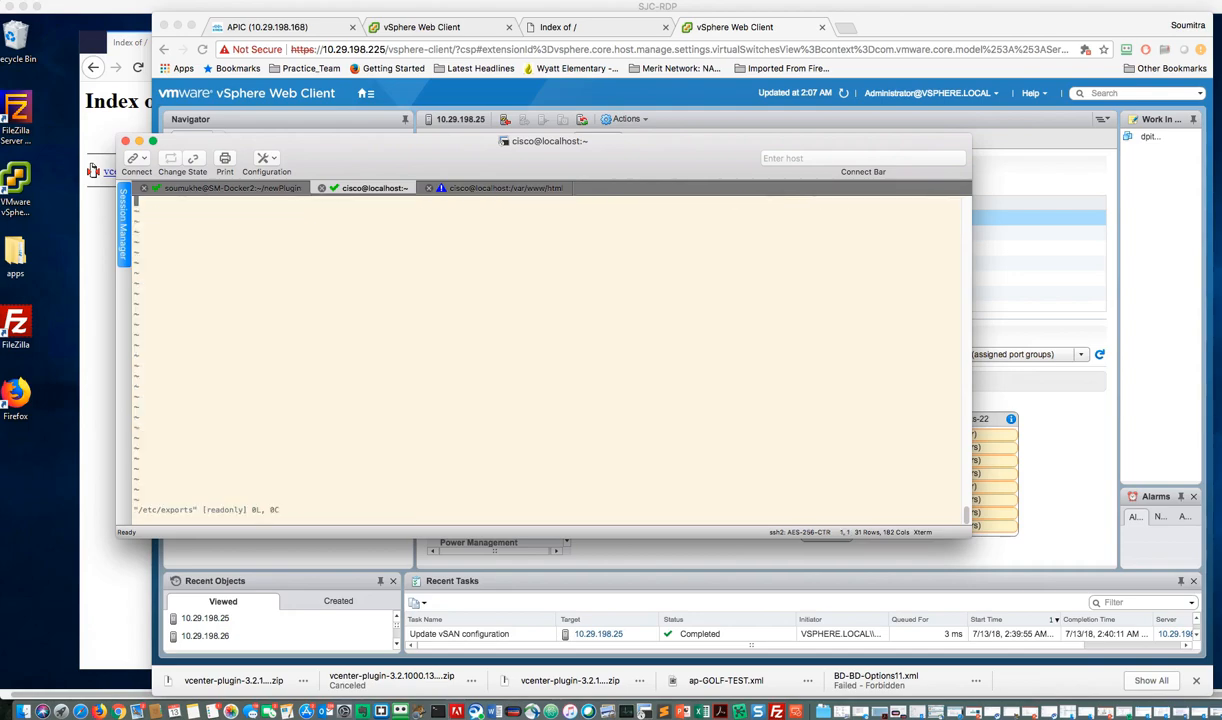
{"action": "key", "text": "i"}
{"action": "key", "text": "Escape"}
{"action": "type", "text": ":q!"}
{"action": "key", "text": "Return"}
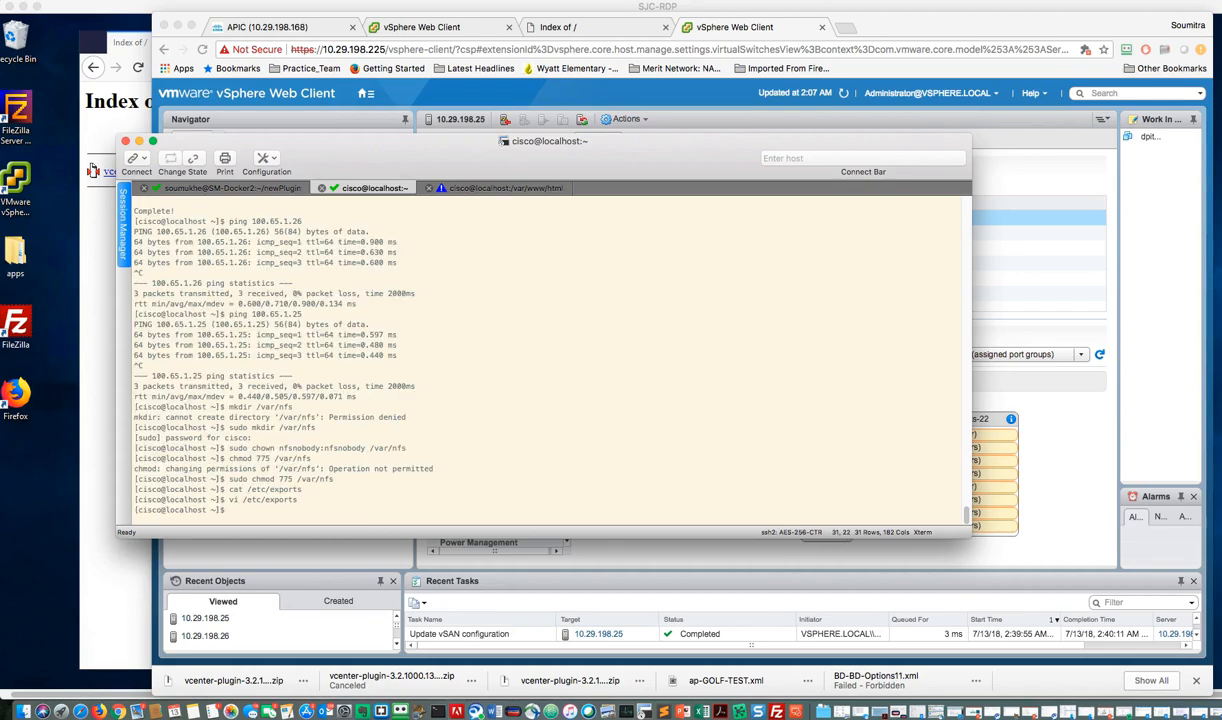
Step: Edit /etc/exports in vi with sudo, adding the line "/var/nfs *(rw,sync,no_subtree_check)", and save the file
{"action": "type", "text": "sudo vi /etc/exports"}
{"action": "key", "text": "Return"}
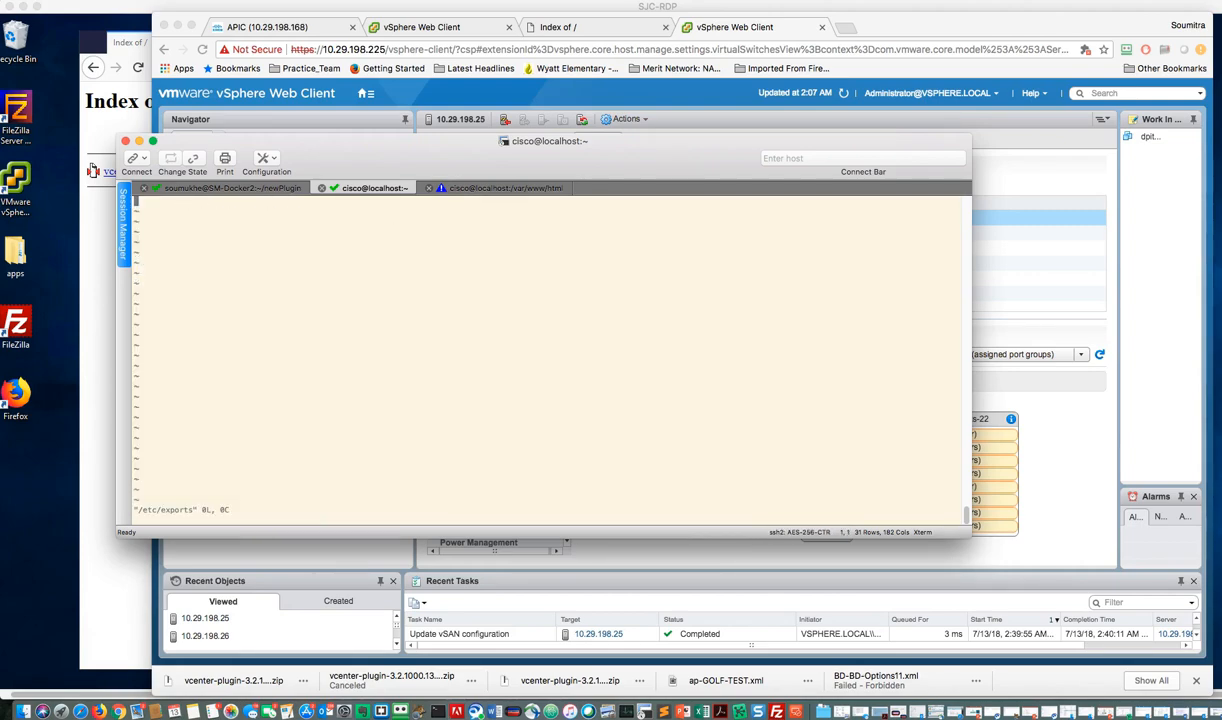
{"action": "key", "text": "i"}
{"action": "type", "text": "/var/nfs      *(rw,sync,no_subtree_check)"}
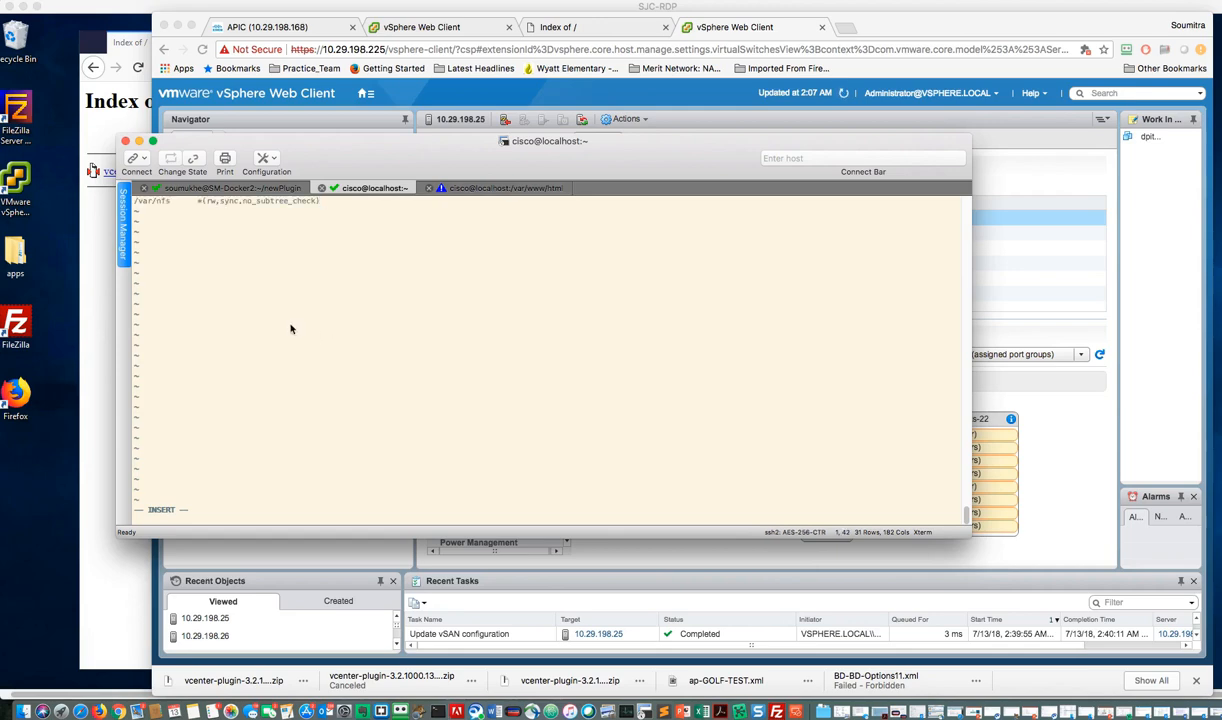
{"action": "key", "text": "Escape"}
{"action": "type", "text": ":wq"}
{"action": "key", "text": "Return"}
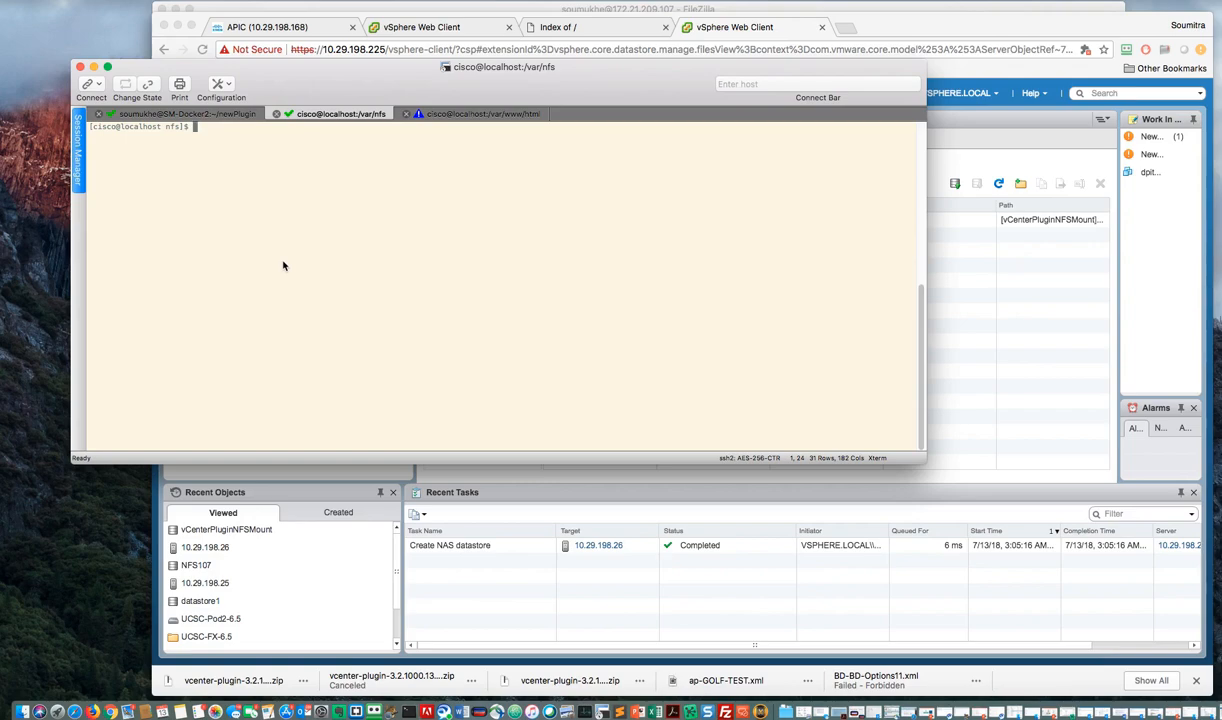
Step: Enable nfs-server.service with systemctl, entering the account password at both authentication prompts
{"action": "type", "text": "systemctl enable nfs-server.service"}
{"action": "key", "text": "Return"}
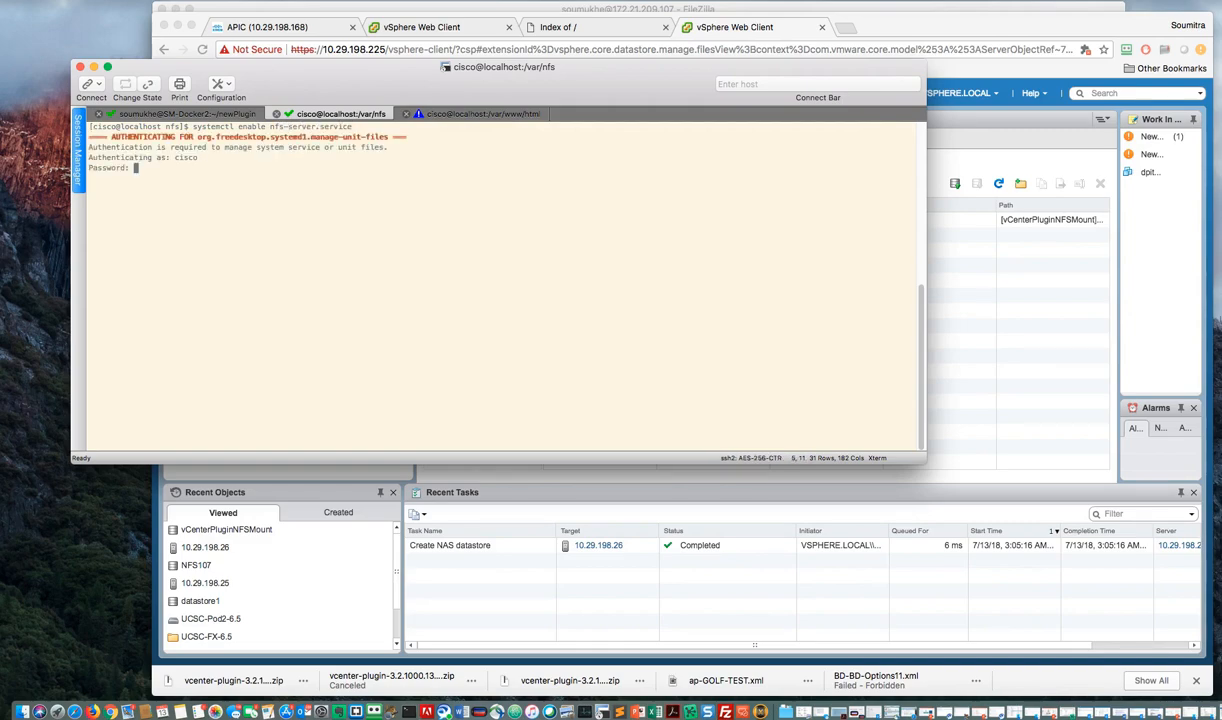
{"action": "key", "text": "Return"}
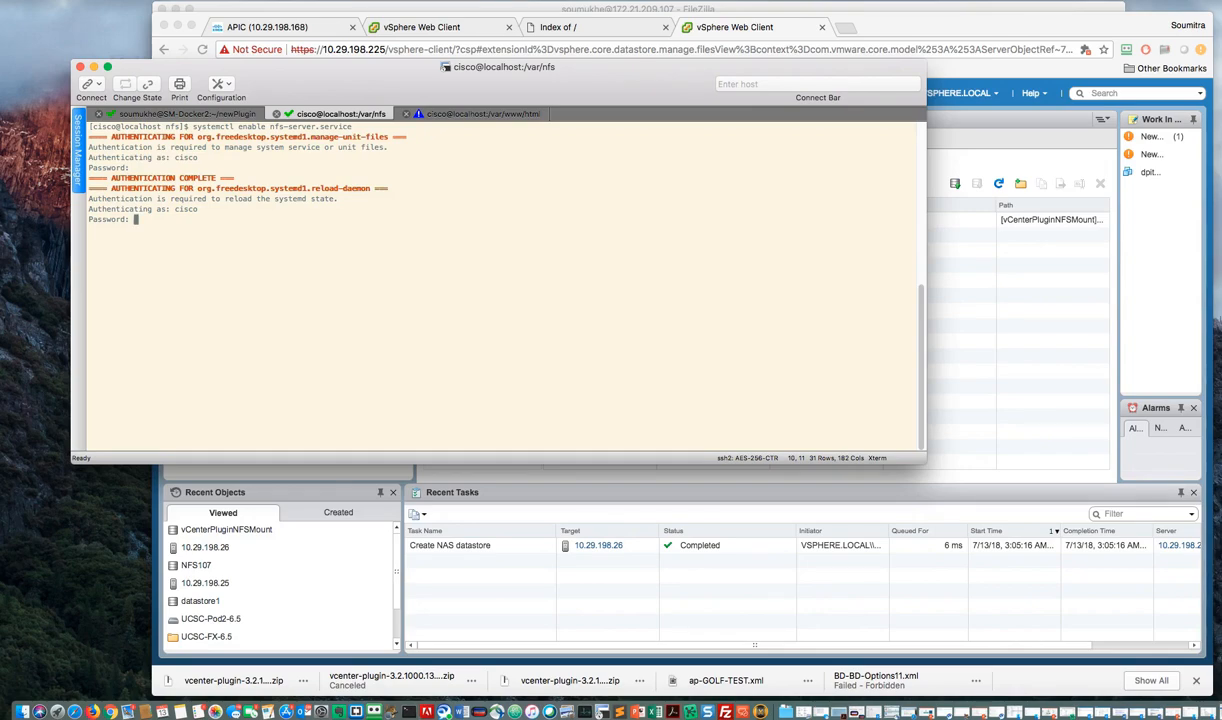
{"action": "key", "text": "Return"}
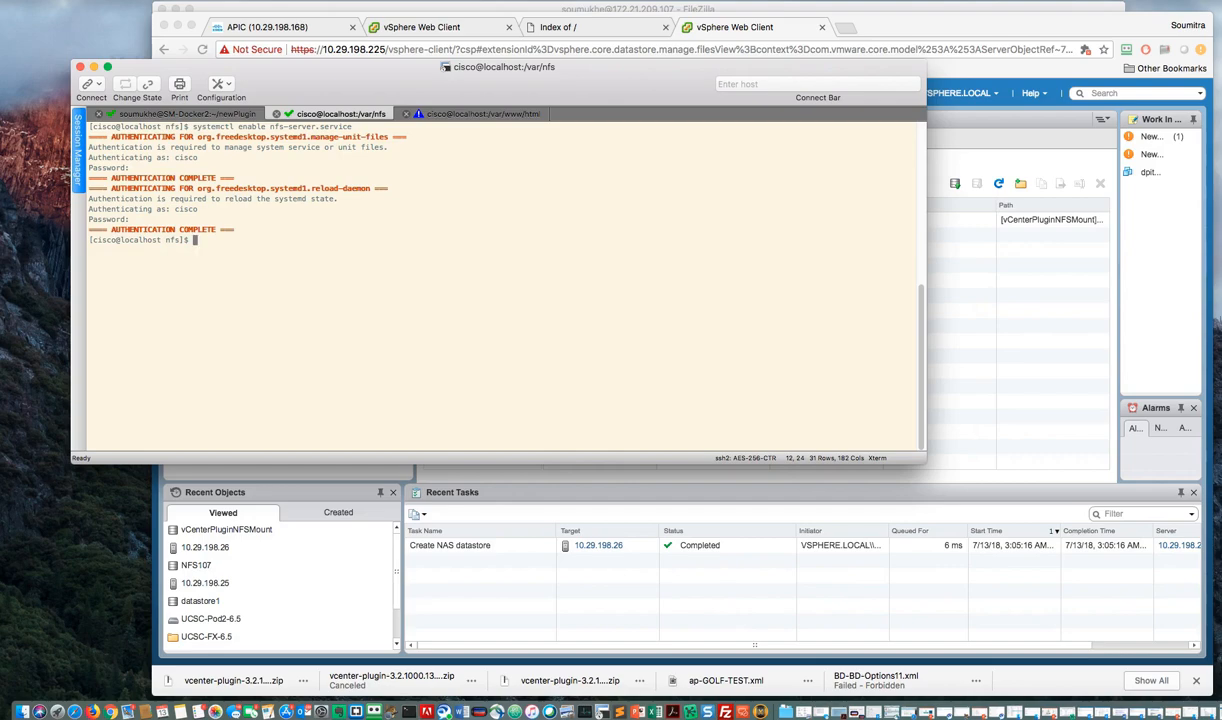
Step: Try to start the NFS server with the command "sytemctl start nfs-server.service"
{"action": "type", "text": "sytemctl start nfs-server.s"}
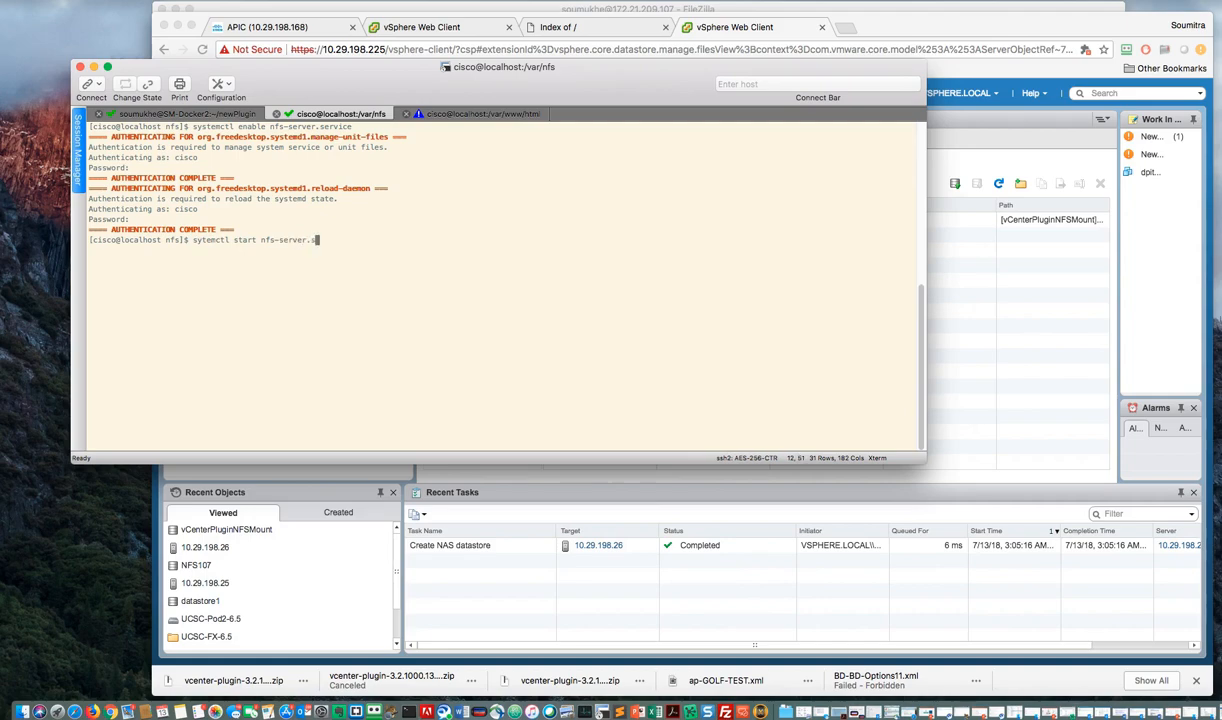
{"action": "type", "text": "ervice"}
{"action": "key", "text": "Return"}
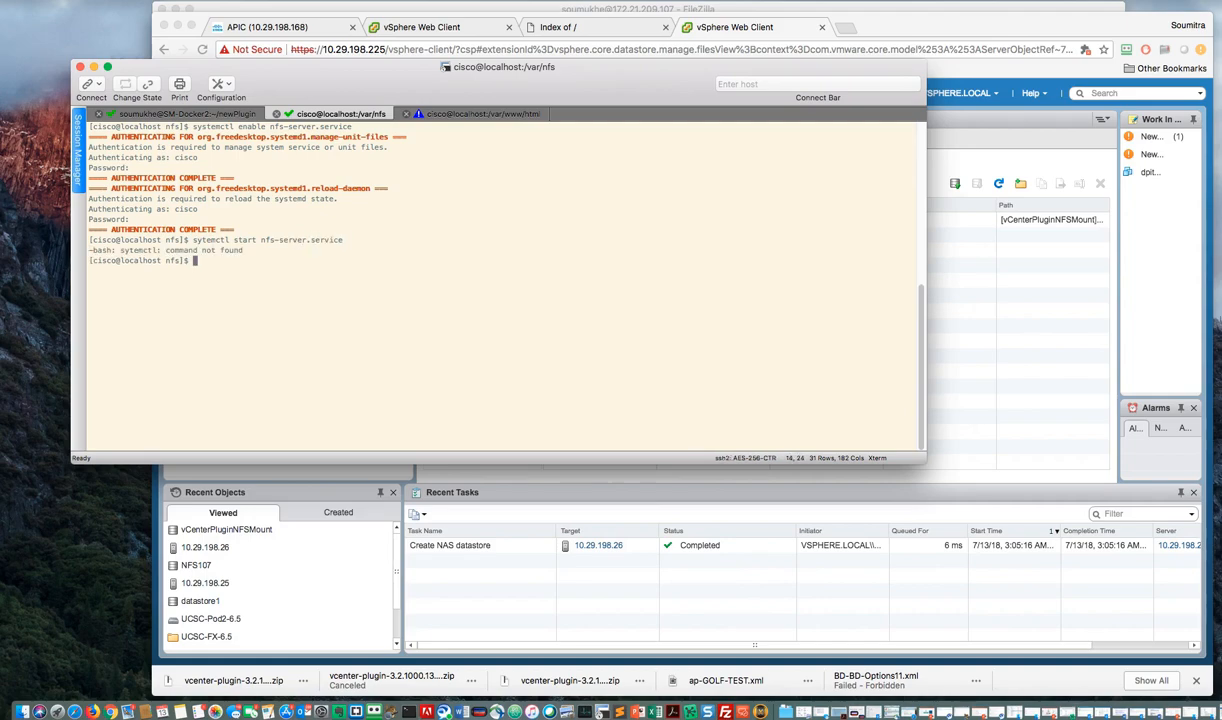
Step: Start nfs-server.service with systemctl, entering the account password
{"action": "type", "text": "systemctl start nfs-server.servic"}
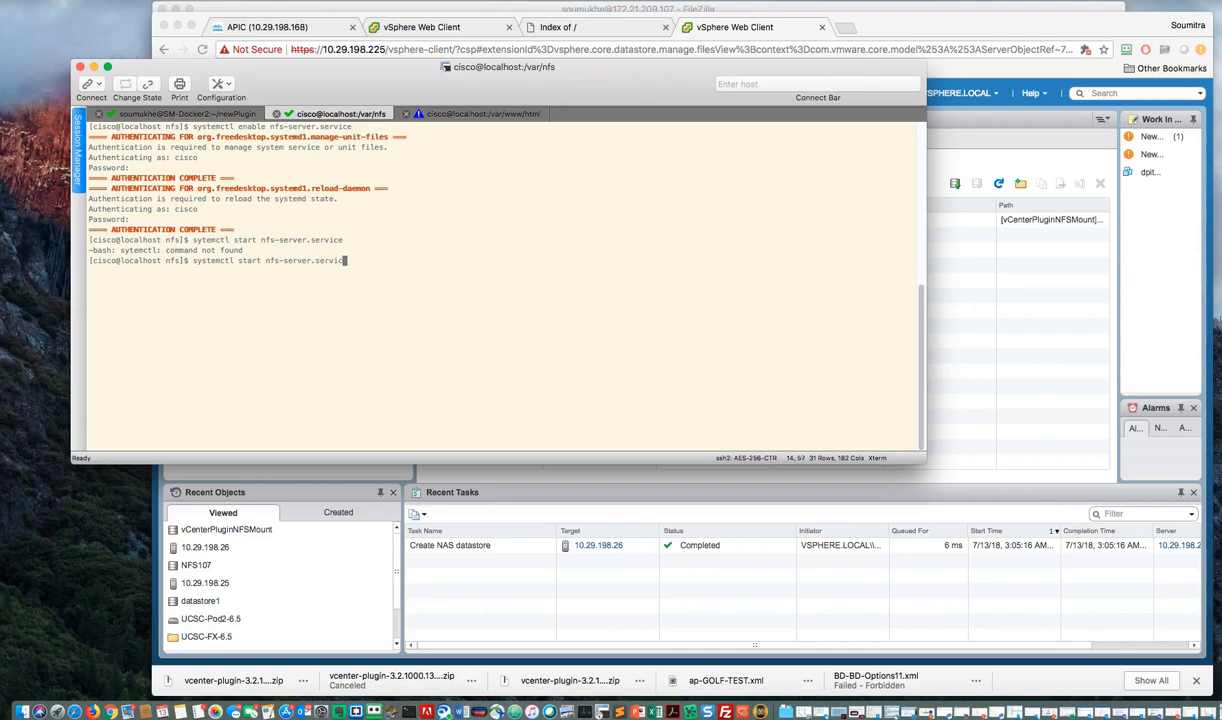
{"action": "type", "text": "e"}
{"action": "key", "text": "Return"}
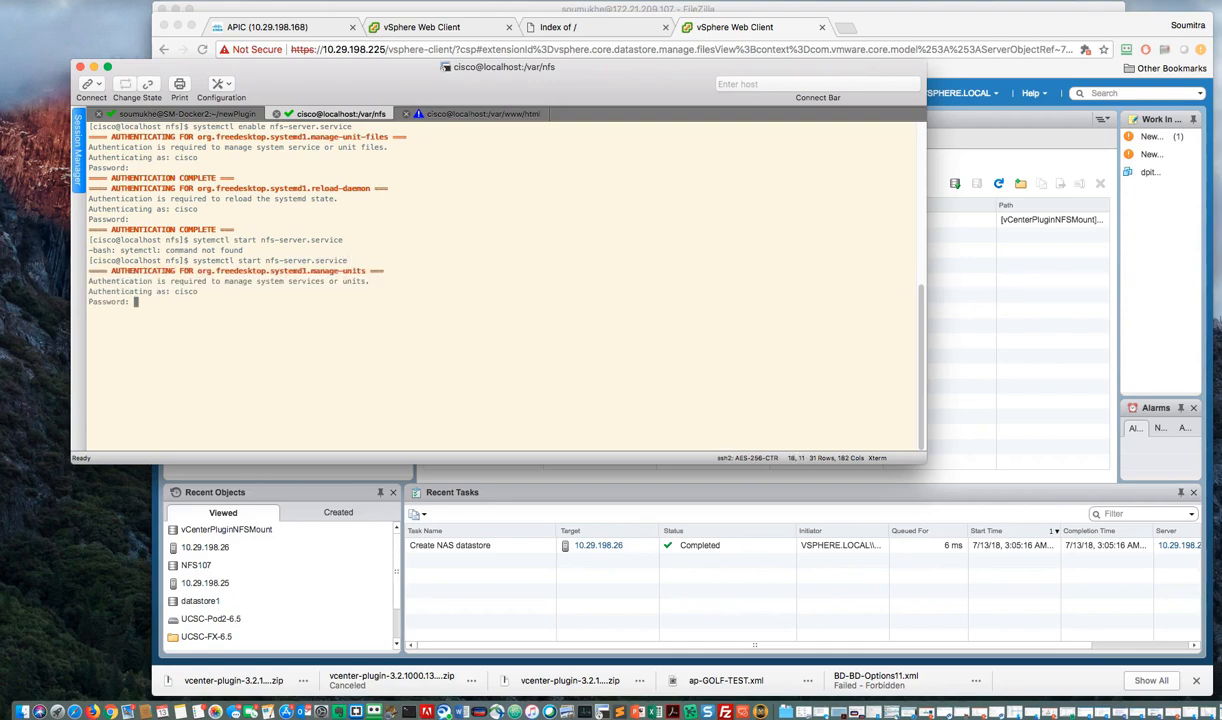
{"action": "key", "text": "Return"}
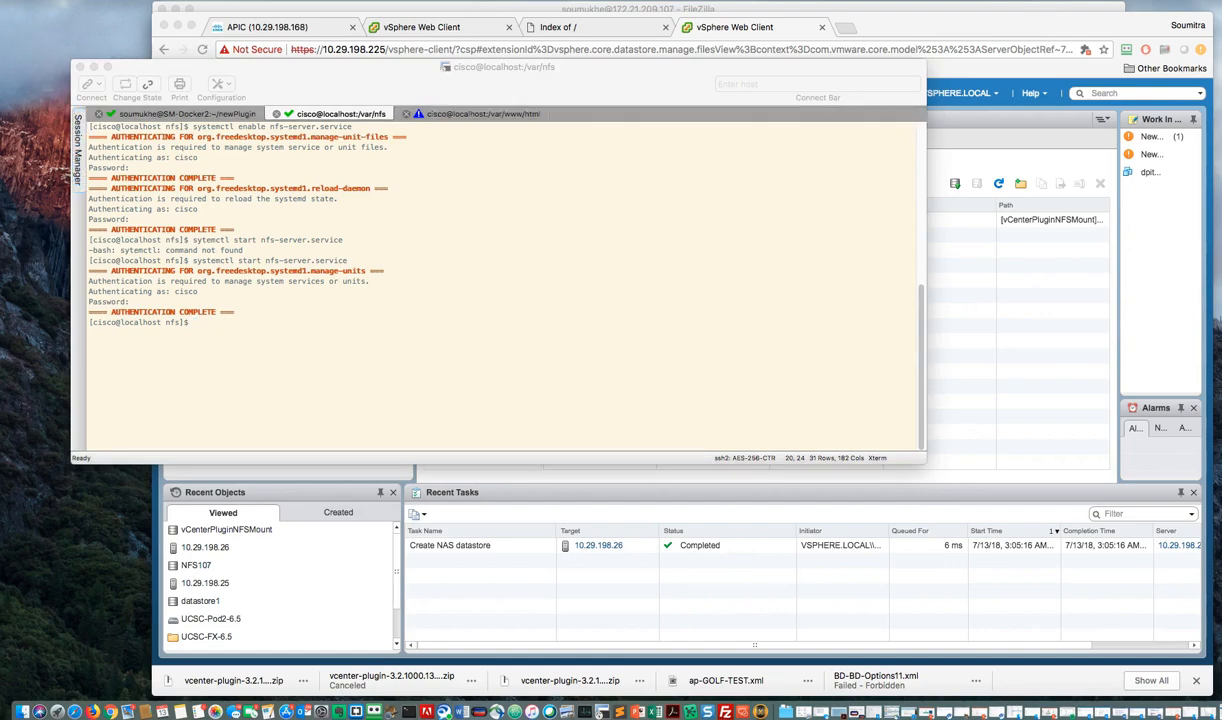
Step: Try to export all NFS shares with the command "sudo esportfs -a", entering the sudo password
{"action": "left_click", "coordinate": [443, 321]}
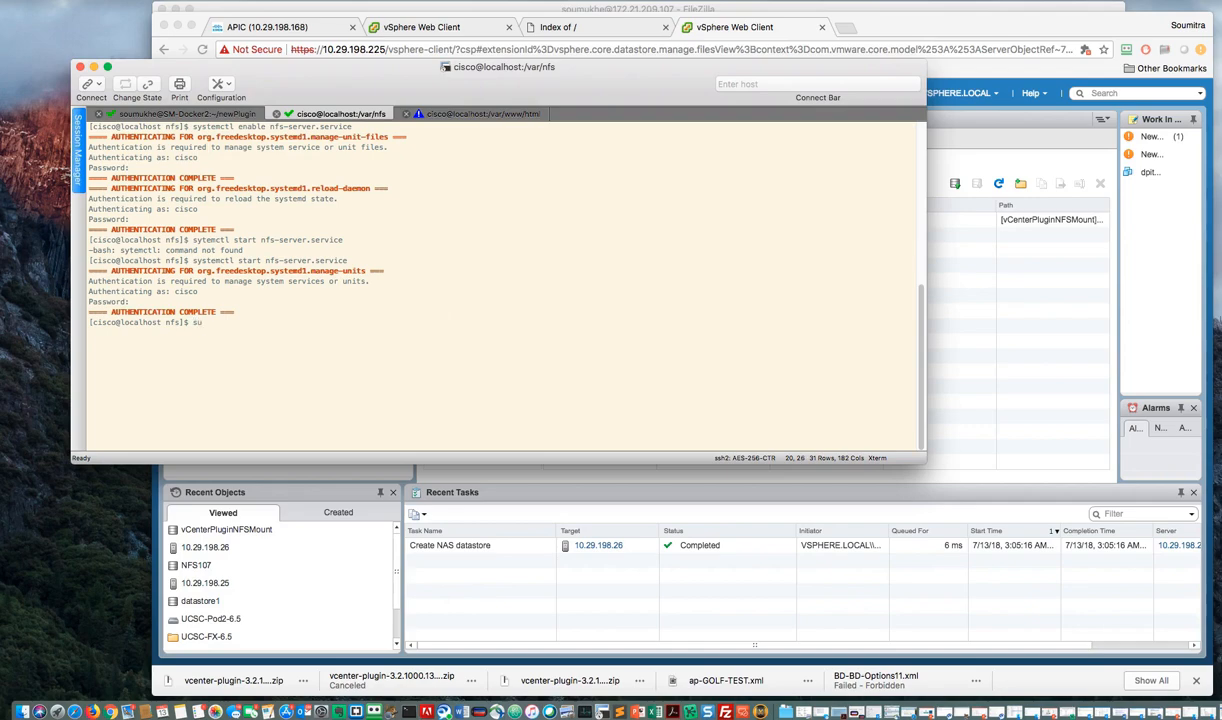
{"action": "type", "text": "sudo exportfs -a"}
{"action": "key", "text": "Return"}
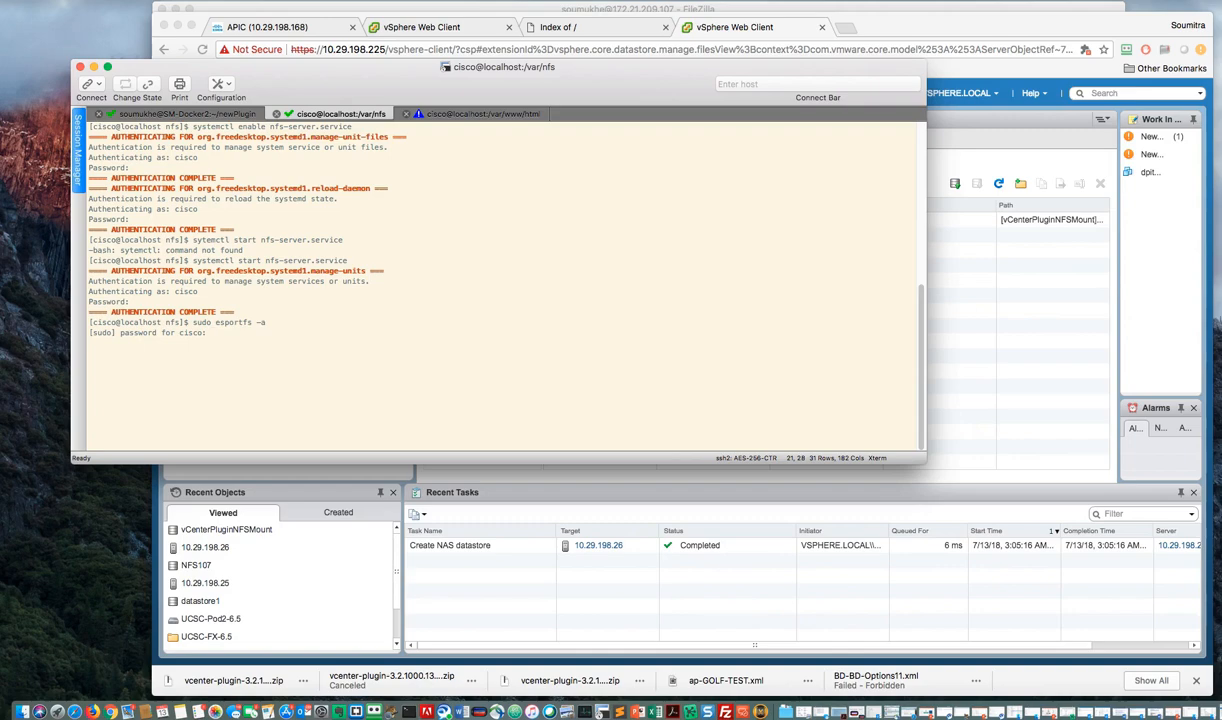
{"action": "key", "text": "Return"}
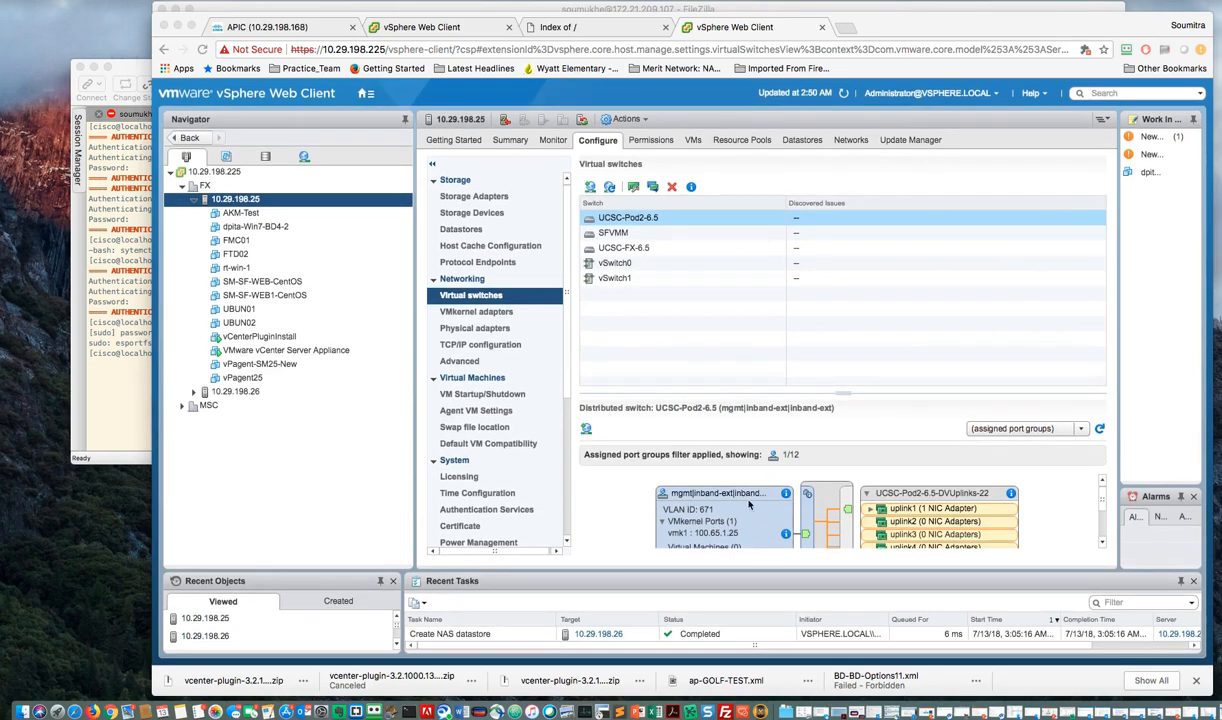
Step: Switch to the vSphere Web Client and examine the UCSC-Pod2-6.5 distributed switch diagram for host 10.29.198.25
{"action": "left_click", "coordinate": [1105, 503]}
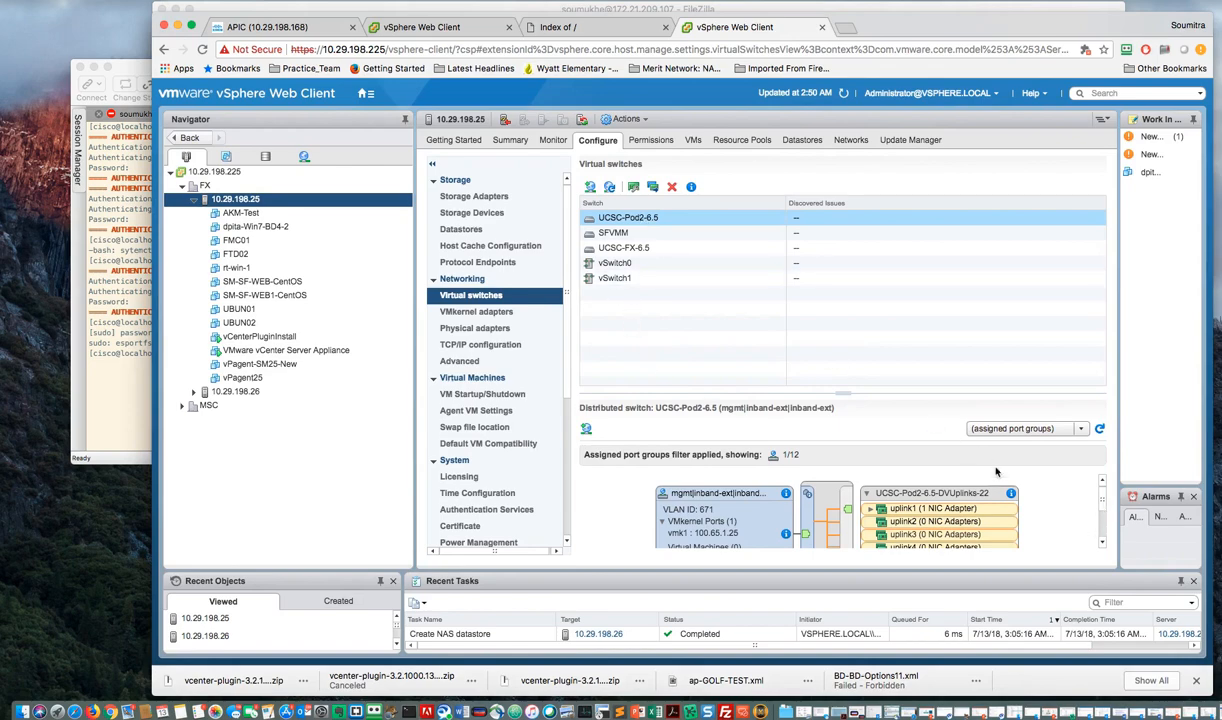
{"action": "left_click", "coordinate": [1104, 543]}
{"action": "left_click", "coordinate": [1104, 543]}
{"action": "left_click", "coordinate": [1104, 543]}
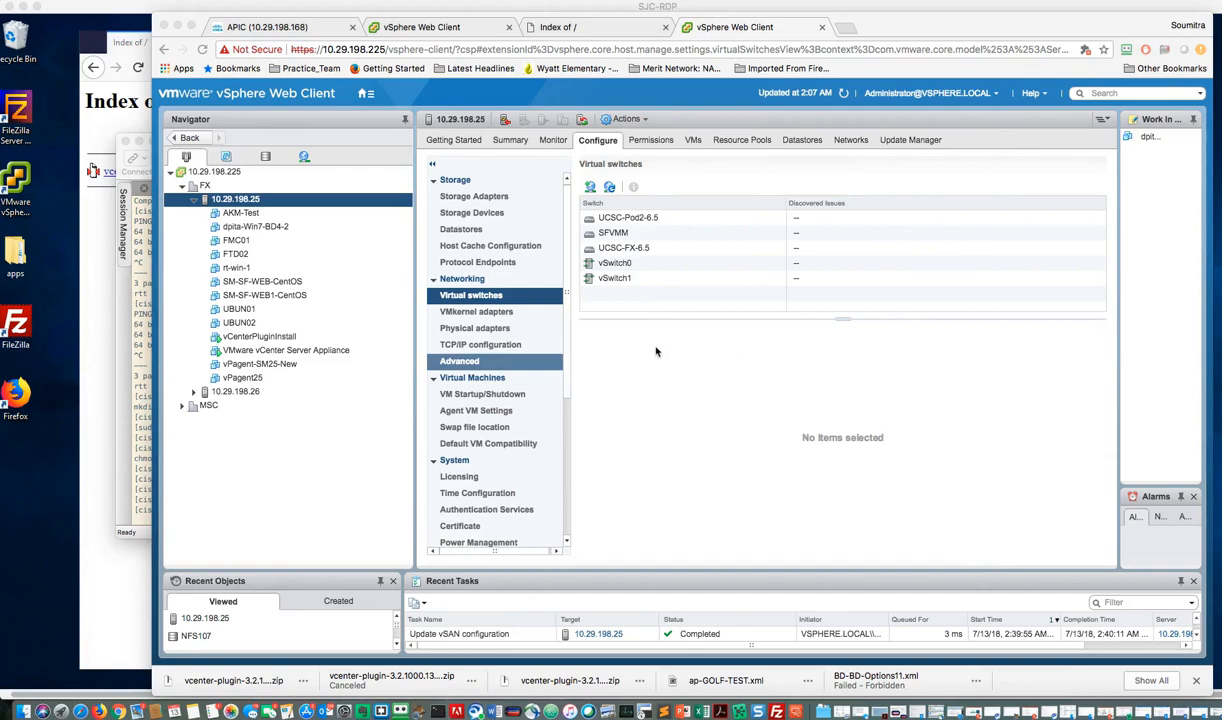
Step: Open the datastore configuration of host 10.29.198.25 in the FX datacenter
{"action": "left_click", "coordinate": [231, 192]}
{"action": "right_click", "coordinate": [243, 202]}
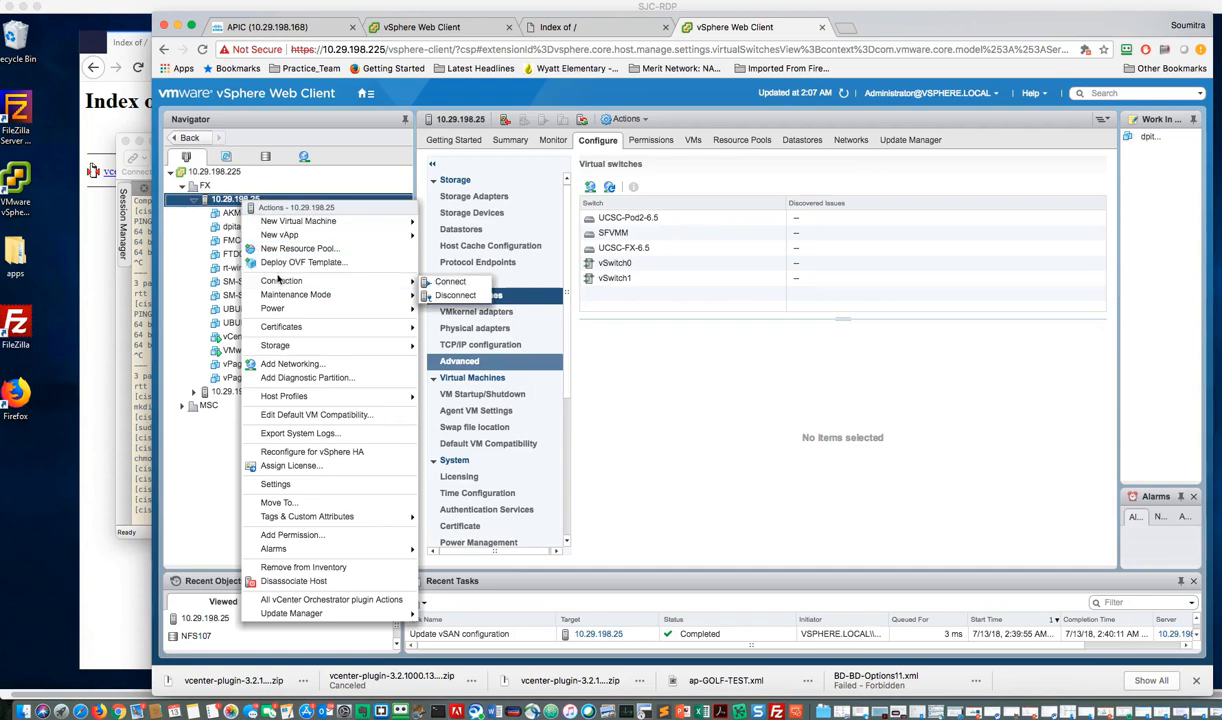
{"action": "left_click", "coordinate": [251, 199]}
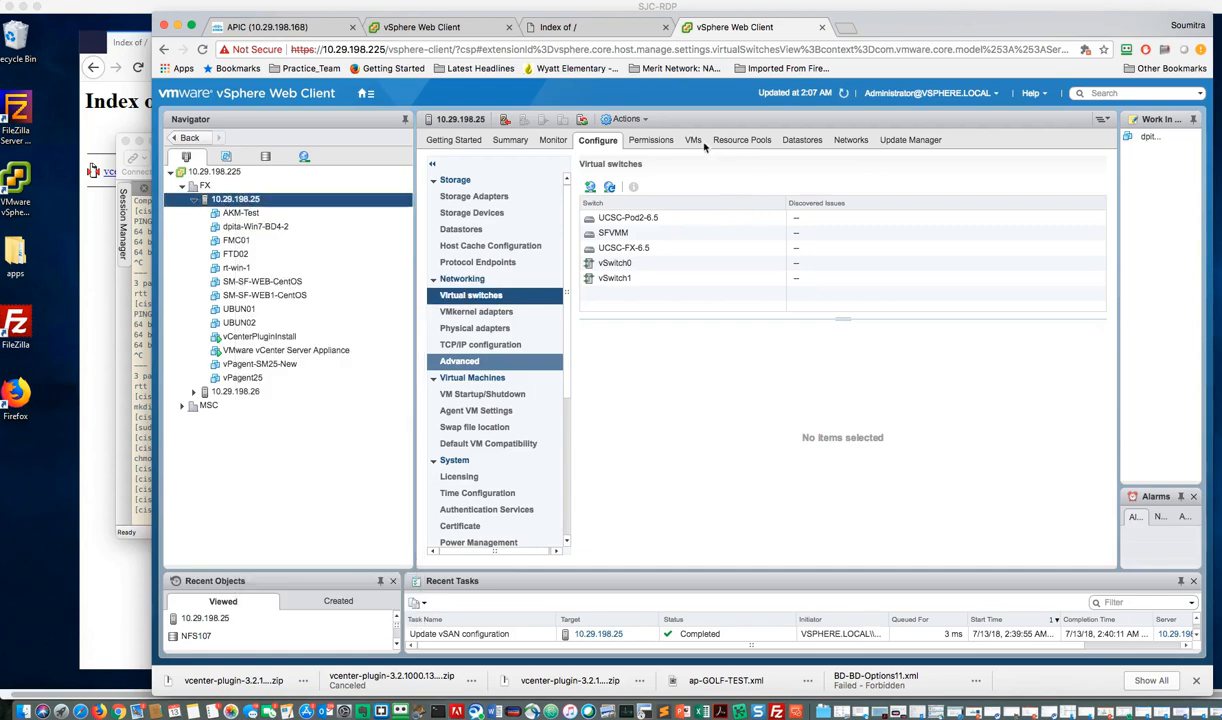
{"action": "left_click", "coordinate": [472, 214]}
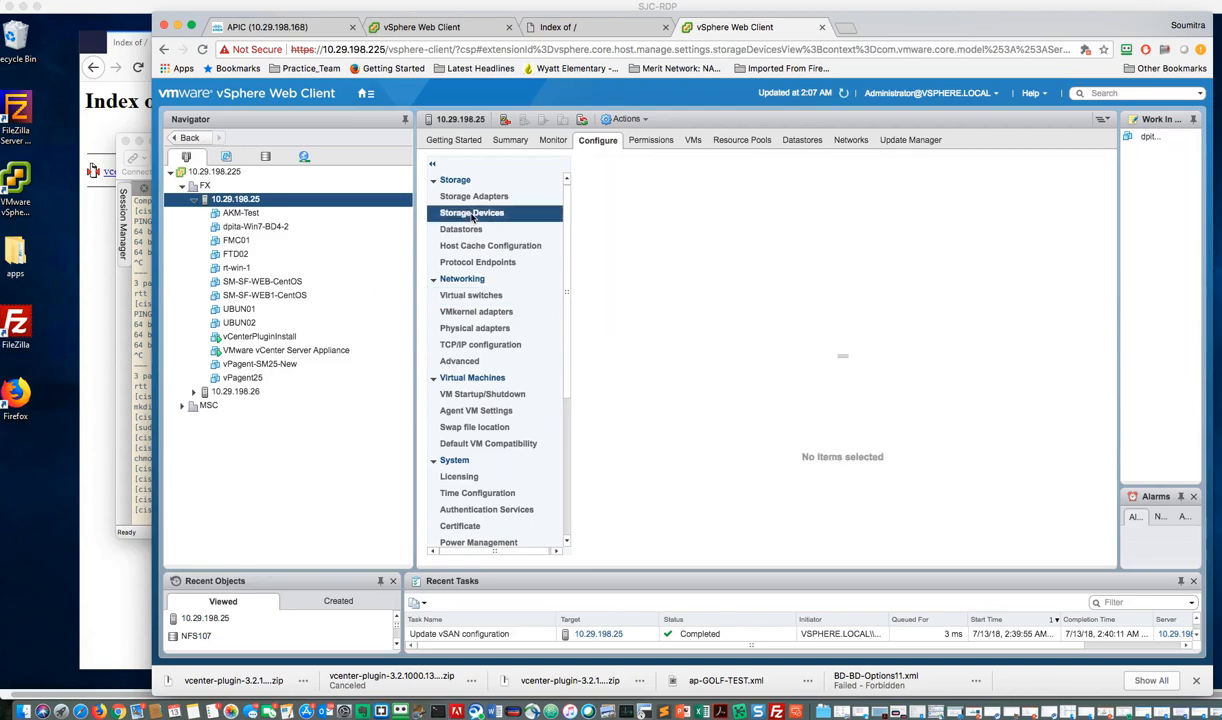
{"action": "left_click", "coordinate": [462, 229]}
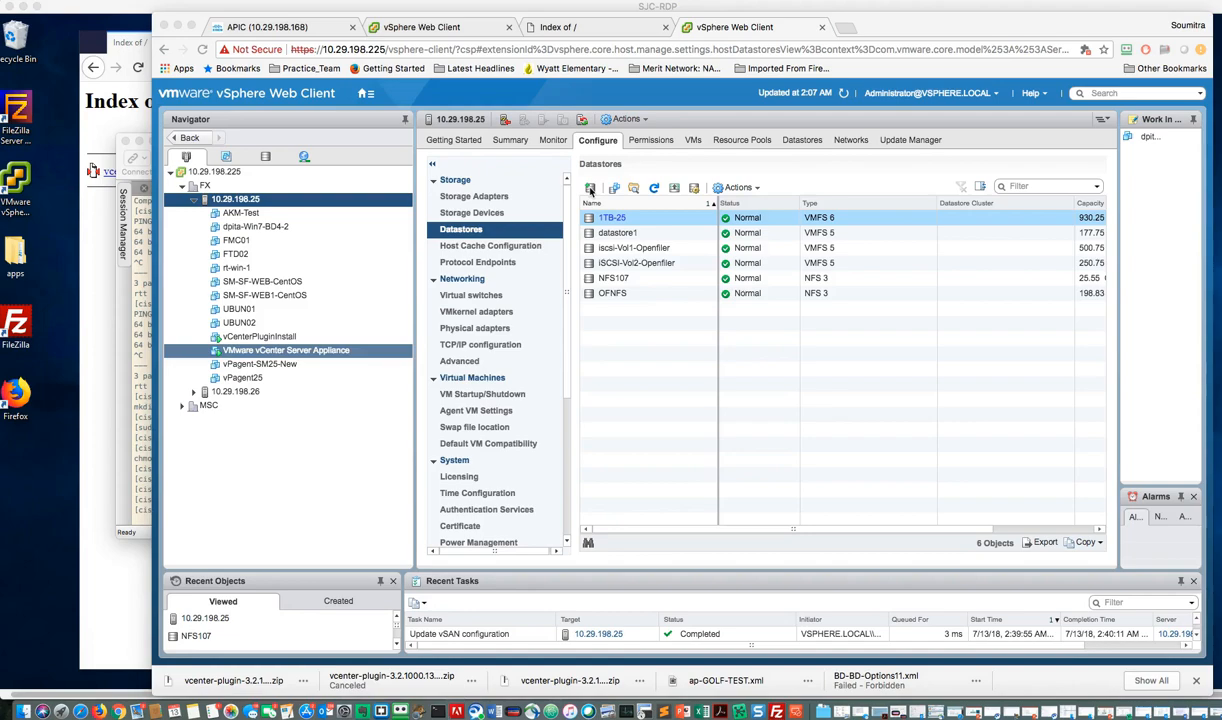
Step: Start a new datastore on host 10.29.198.25 with type NFS and version NFS 3
{"action": "left_click", "coordinate": [590, 190]}
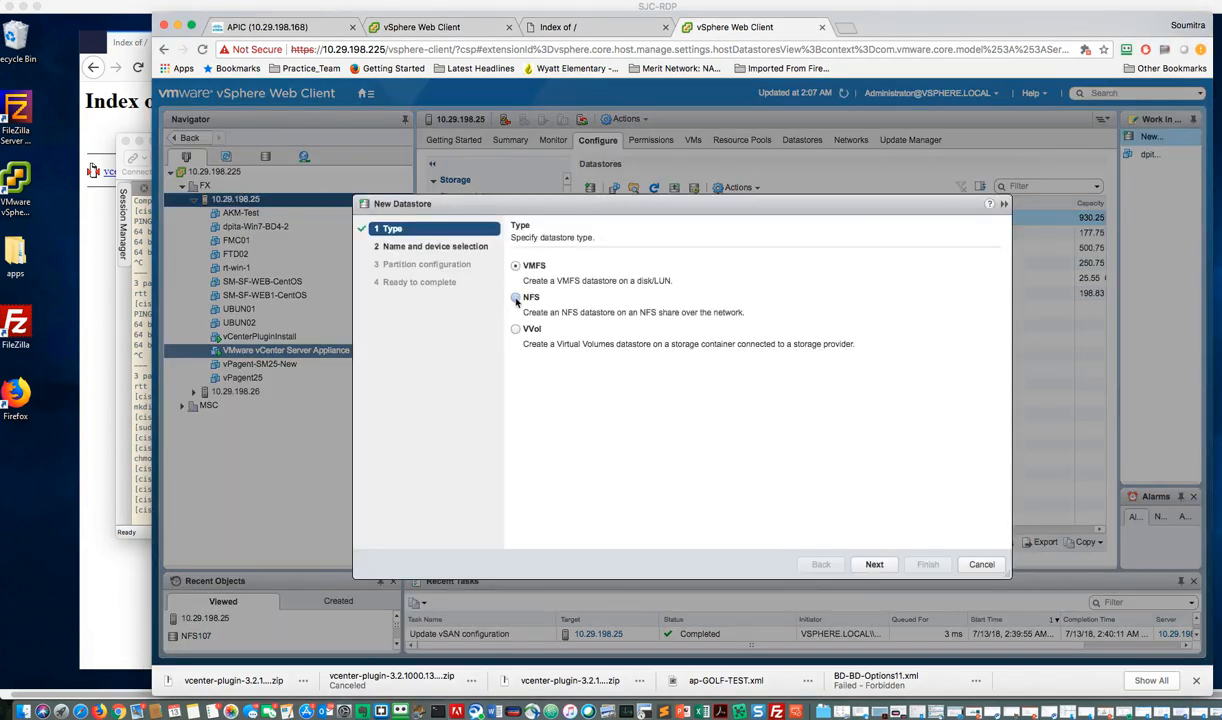
{"action": "left_click", "coordinate": [516, 298]}
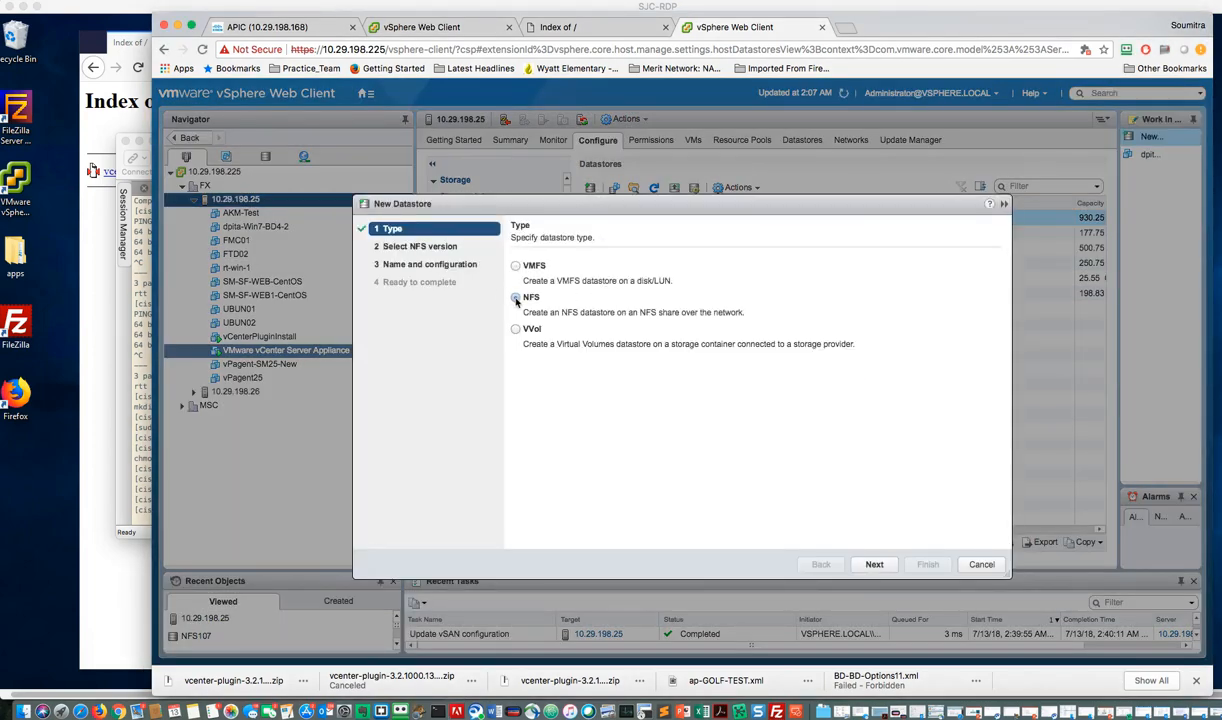
{"action": "left_click", "coordinate": [874, 565]}
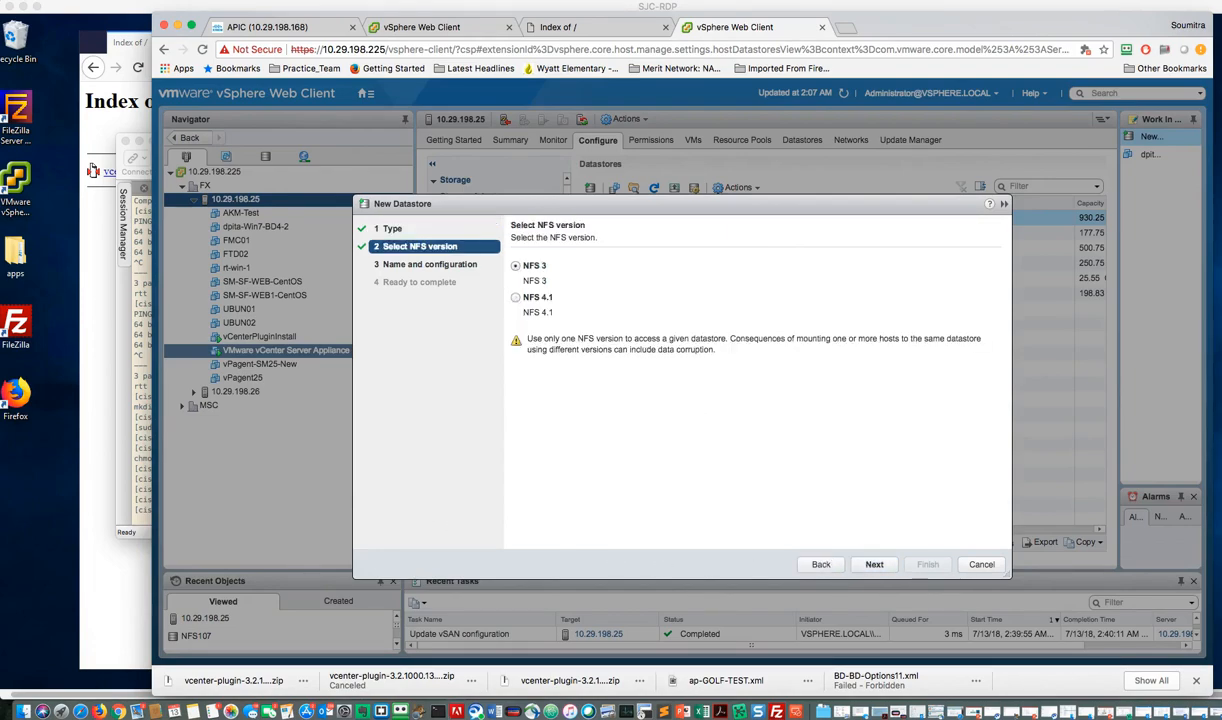
{"action": "left_click", "coordinate": [515, 300]}
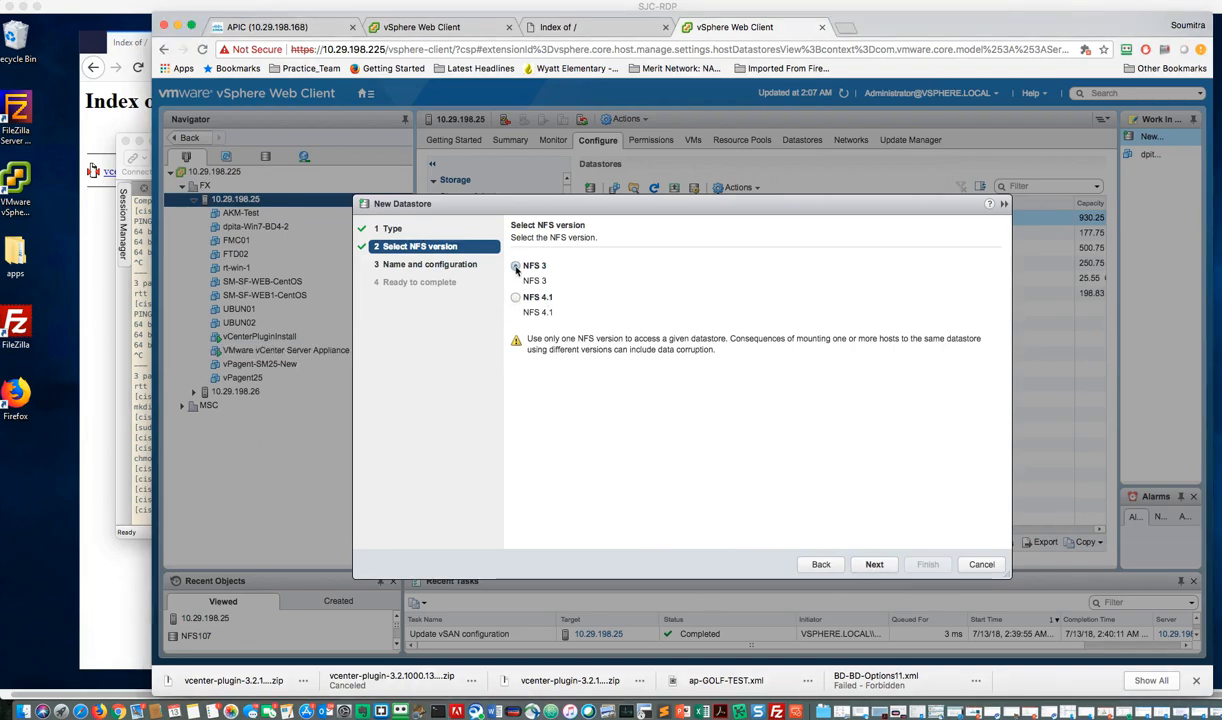
{"action": "left_click", "coordinate": [875, 565]}
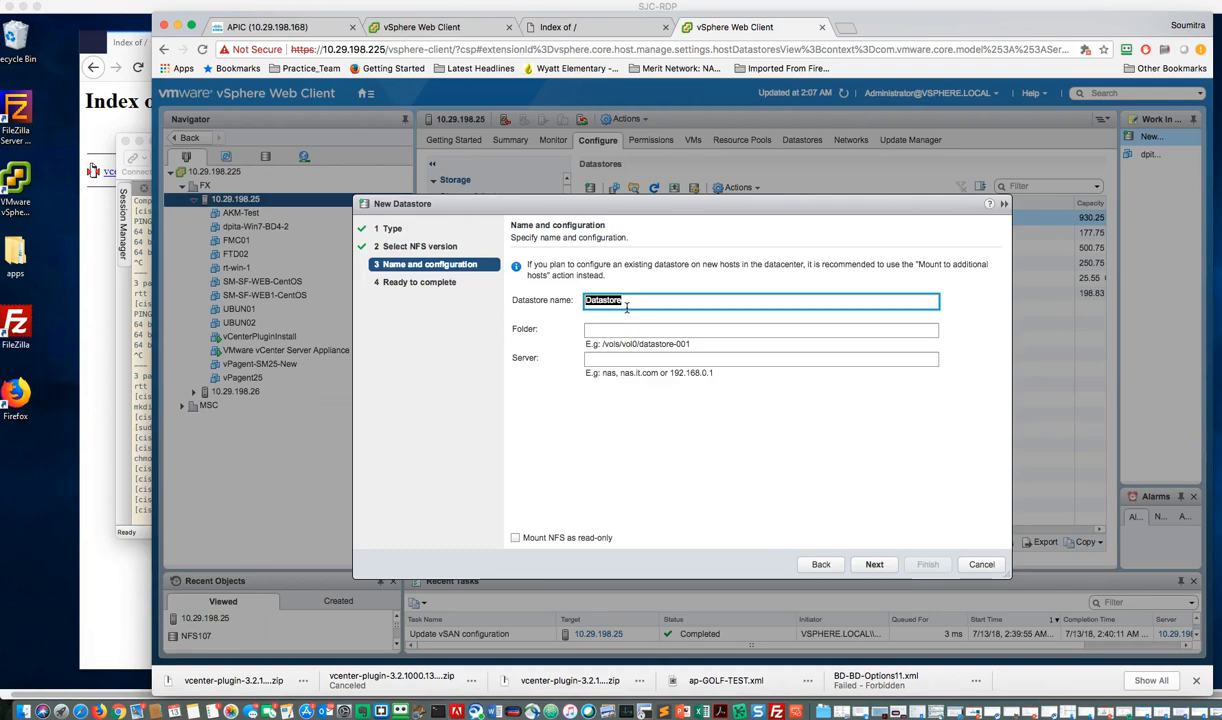
Step: Name the new datastore VcenterPluginNFS and set its folder to /var/nfs
{"action": "type", "text": "VcenterPlugi"}
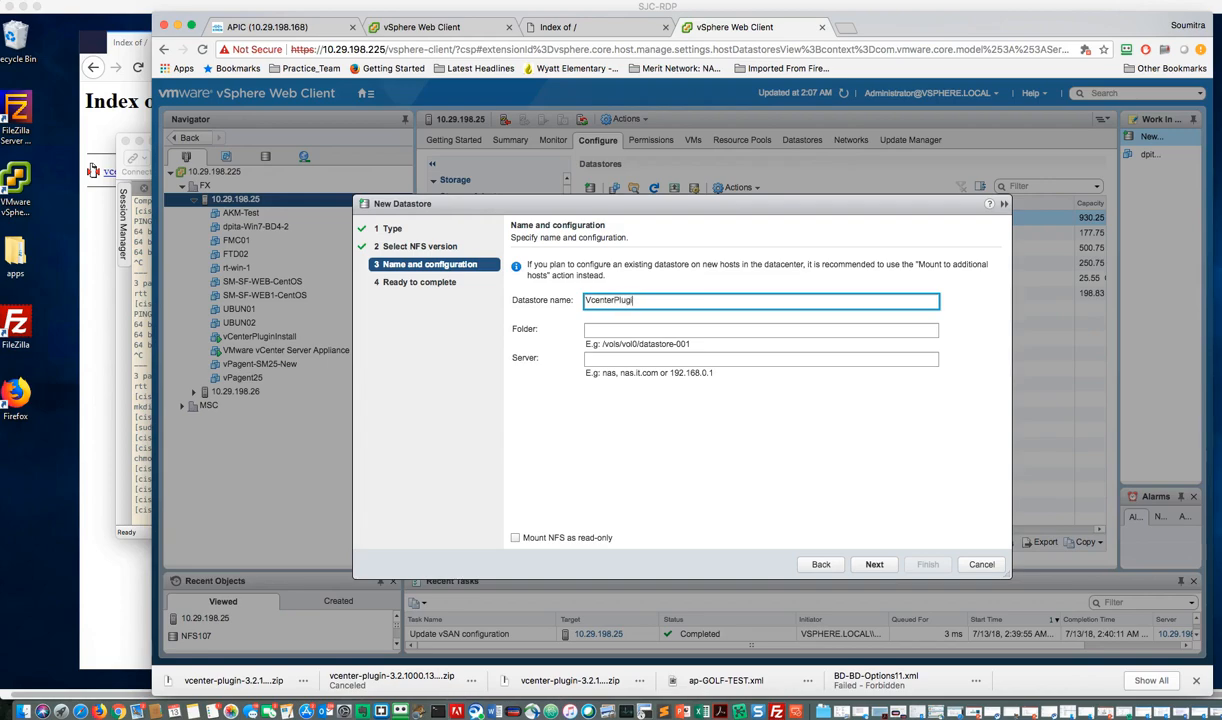
{"action": "type", "text": "nNFS"}
{"action": "left_click", "coordinate": [605, 325]}
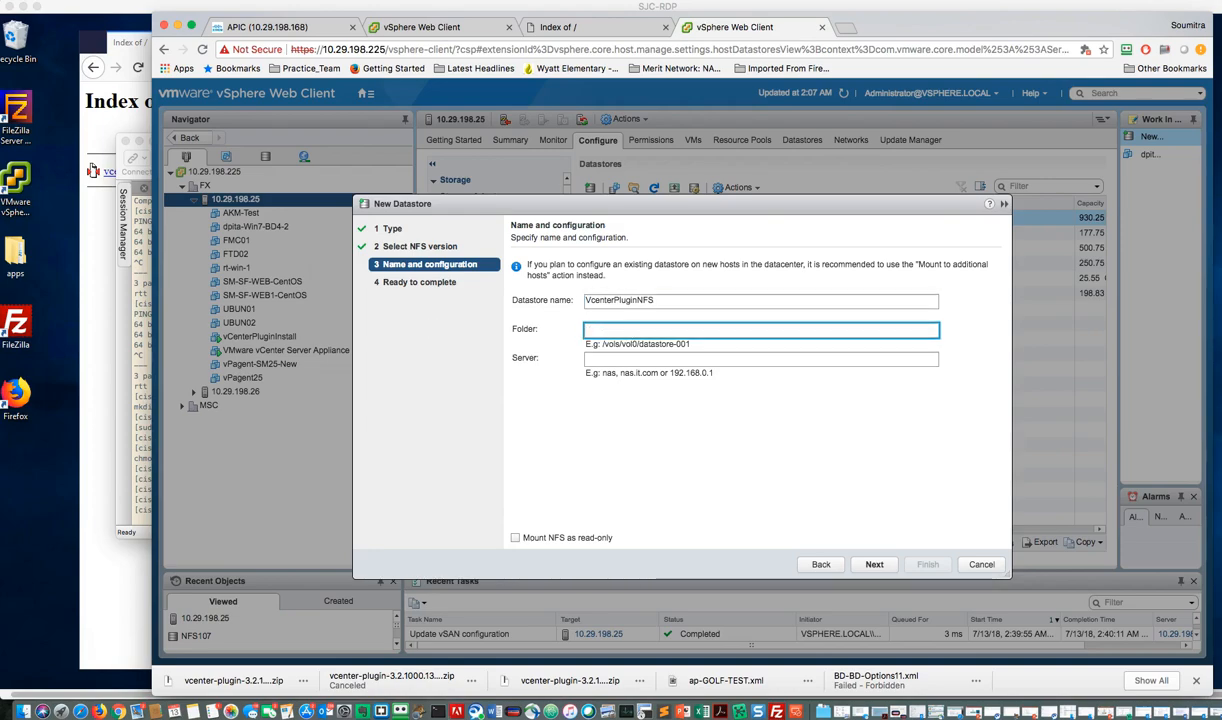
{"action": "key", "text": "super+Tab"}
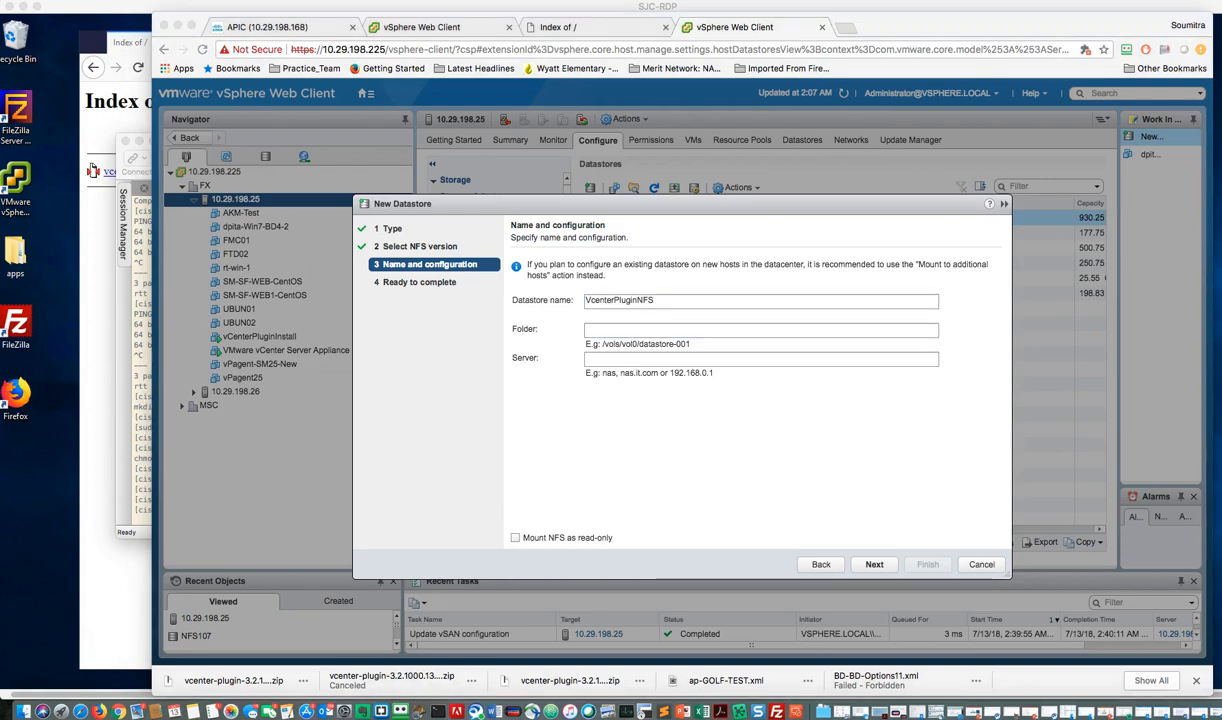
{"action": "left_click", "coordinate": [606, 331]}
{"action": "left_click", "coordinate": [605, 330]}
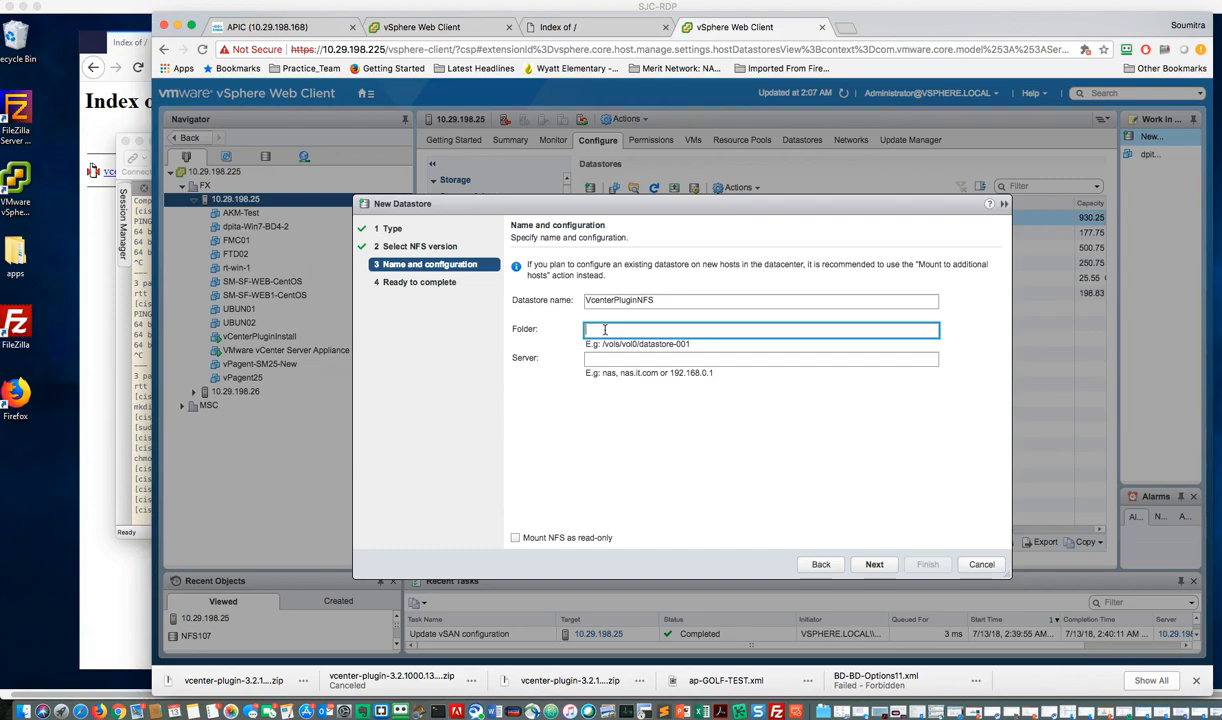
{"action": "type", "text": "/var/nfs"}
Step: Set the NFS server of the new datastore to 100.65.1.10 and proceed to the final review
{"action": "left_click", "coordinate": [607, 359]}
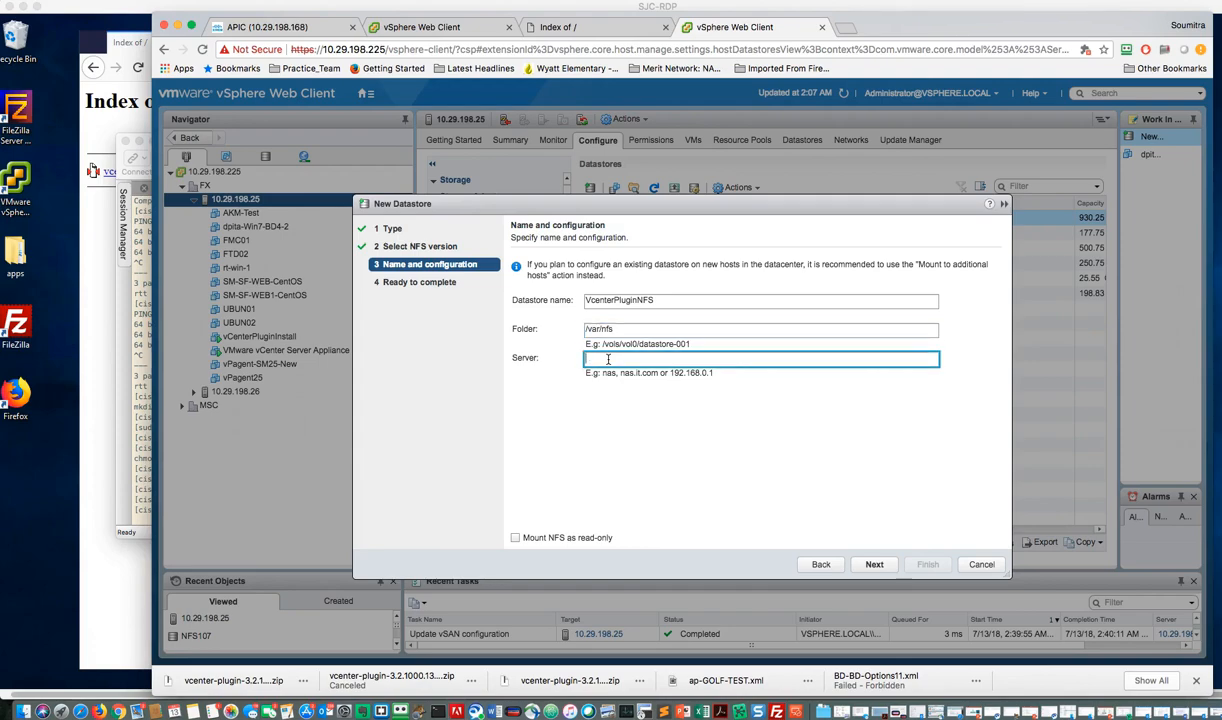
{"action": "type", "text": "100.65.1.10"}
{"action": "left_click", "coordinate": [875, 565]}
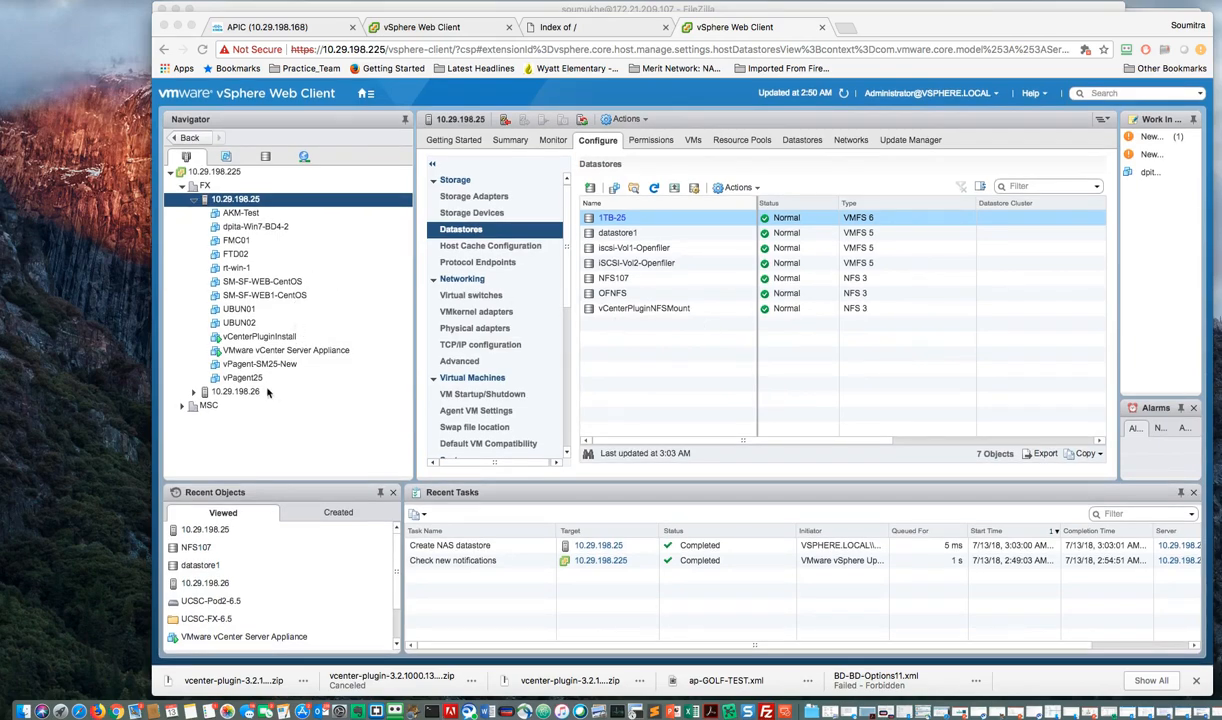
Step: Mount the vCenterPluginNFSMount datastore on the additional host 10.29.198.26
{"action": "left_click", "coordinate": [235, 391]}
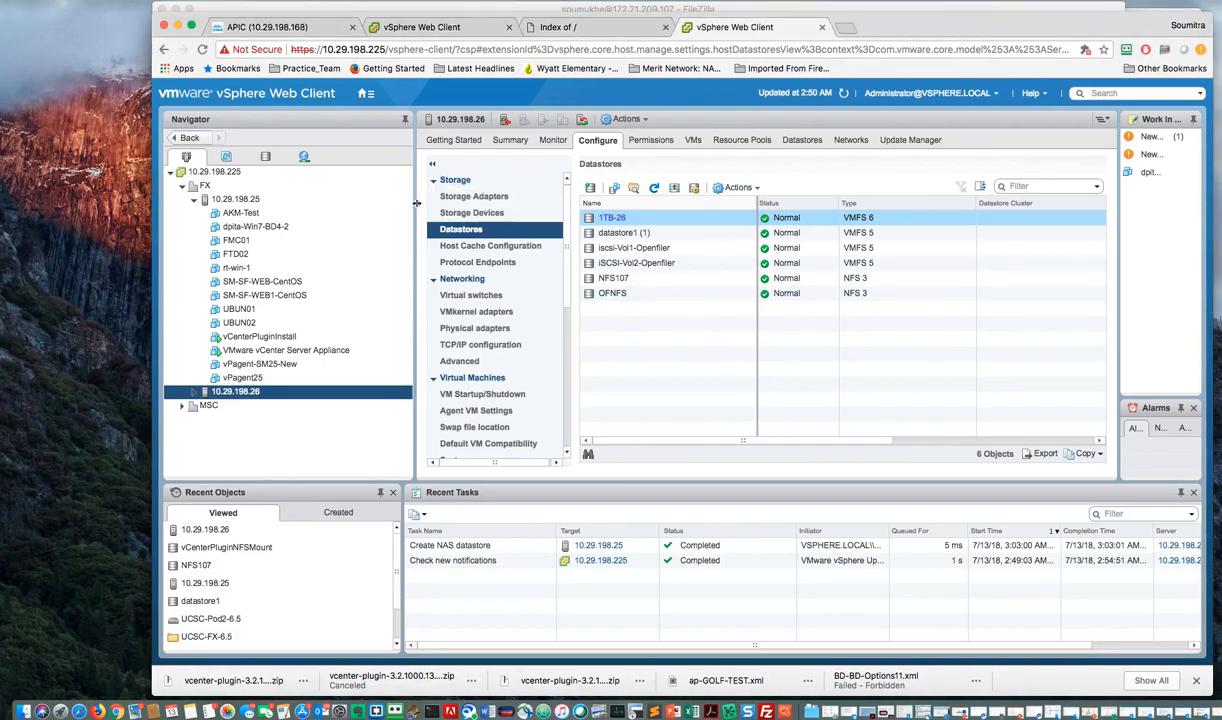
{"action": "left_click", "coordinate": [250, 199]}
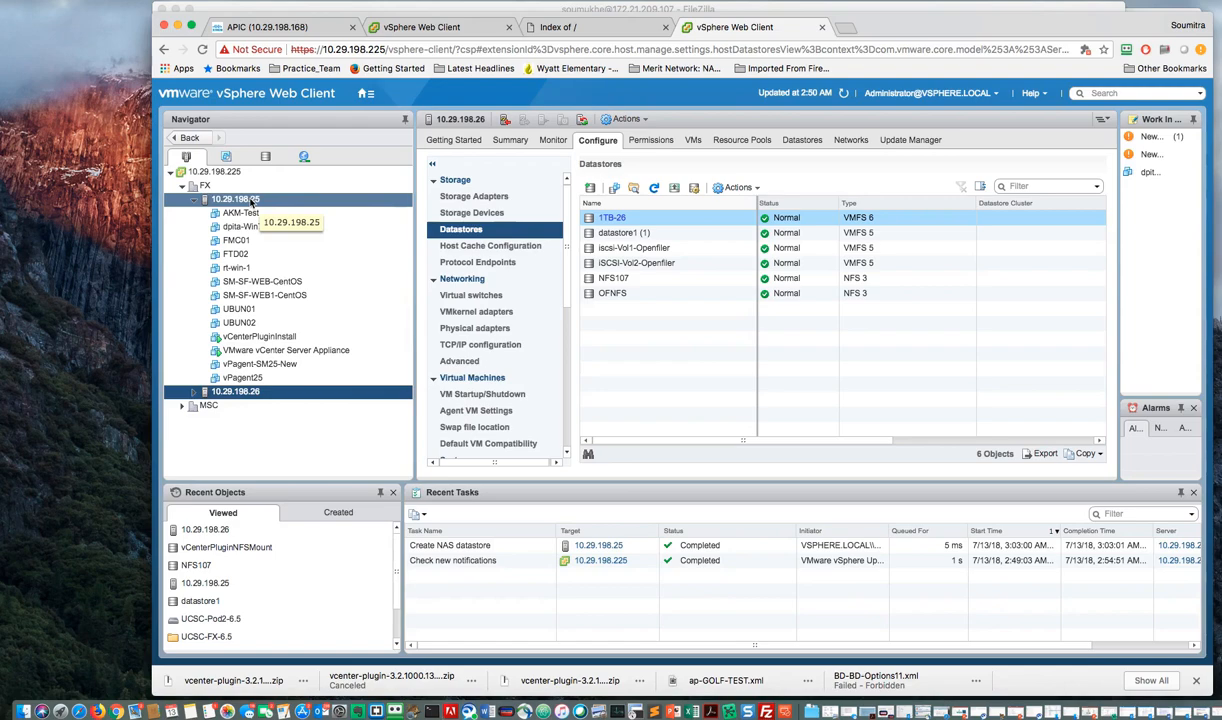
{"action": "left_click", "coordinate": [262, 156]}
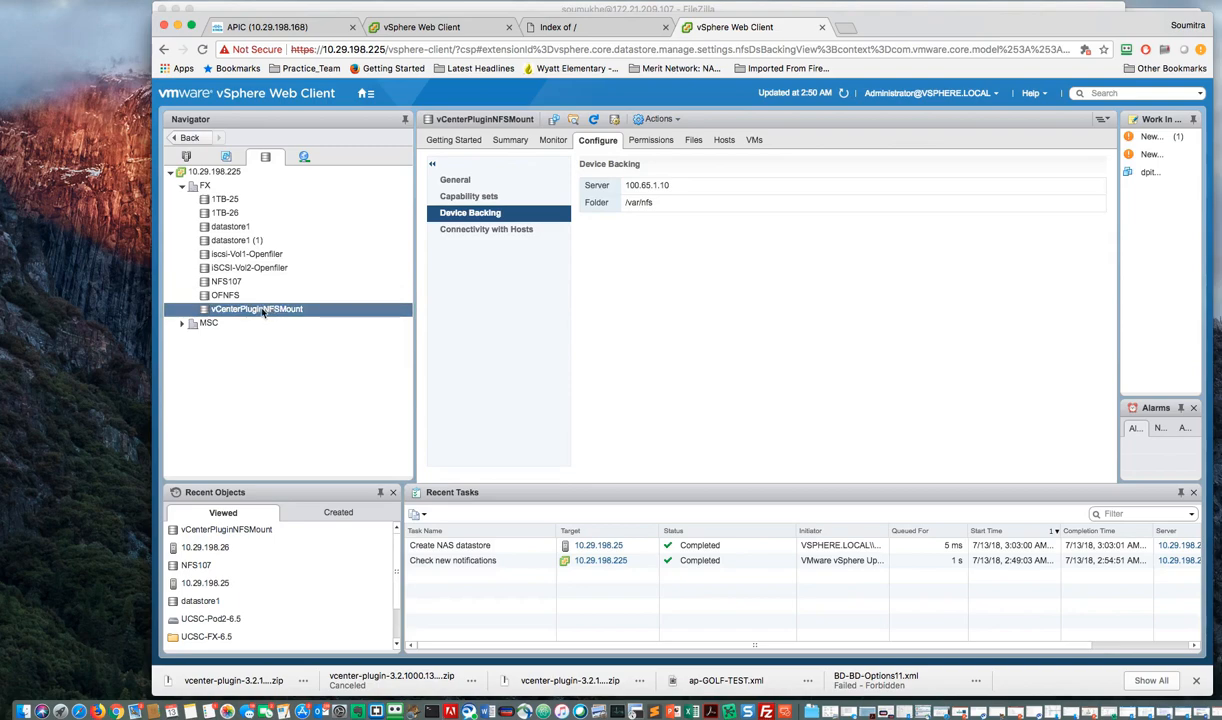
{"action": "right_click", "coordinate": [262, 314]}
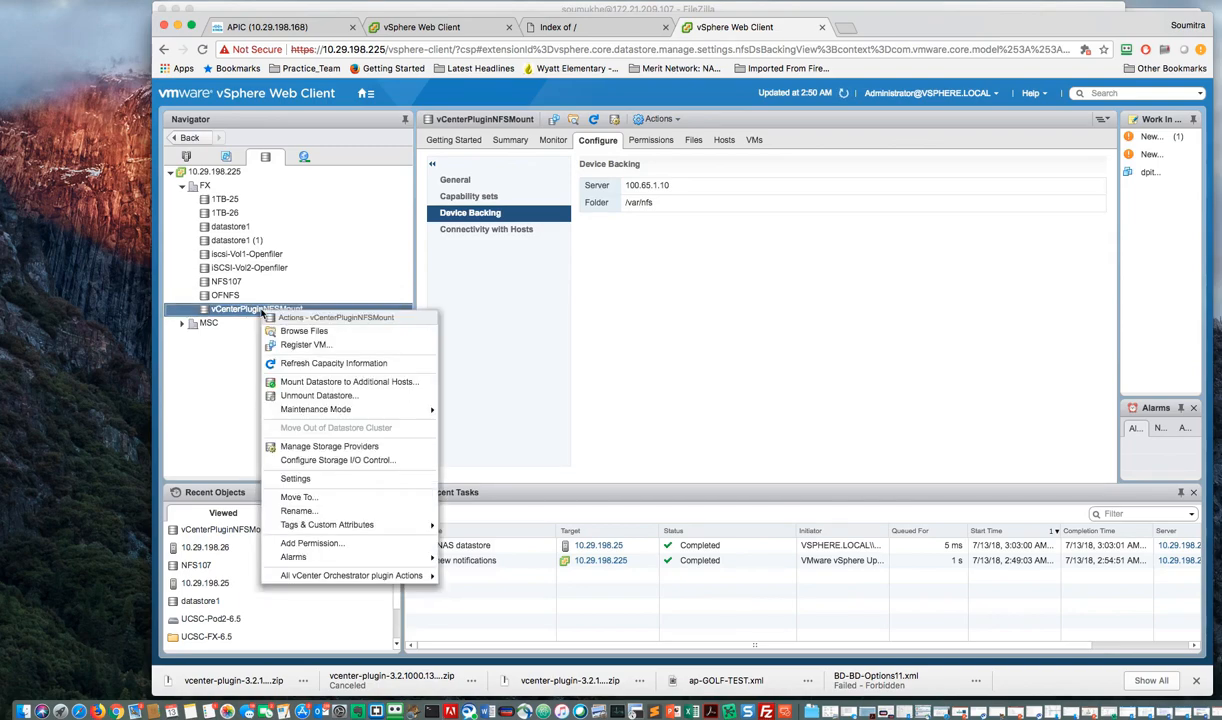
{"action": "left_click", "coordinate": [300, 382]}
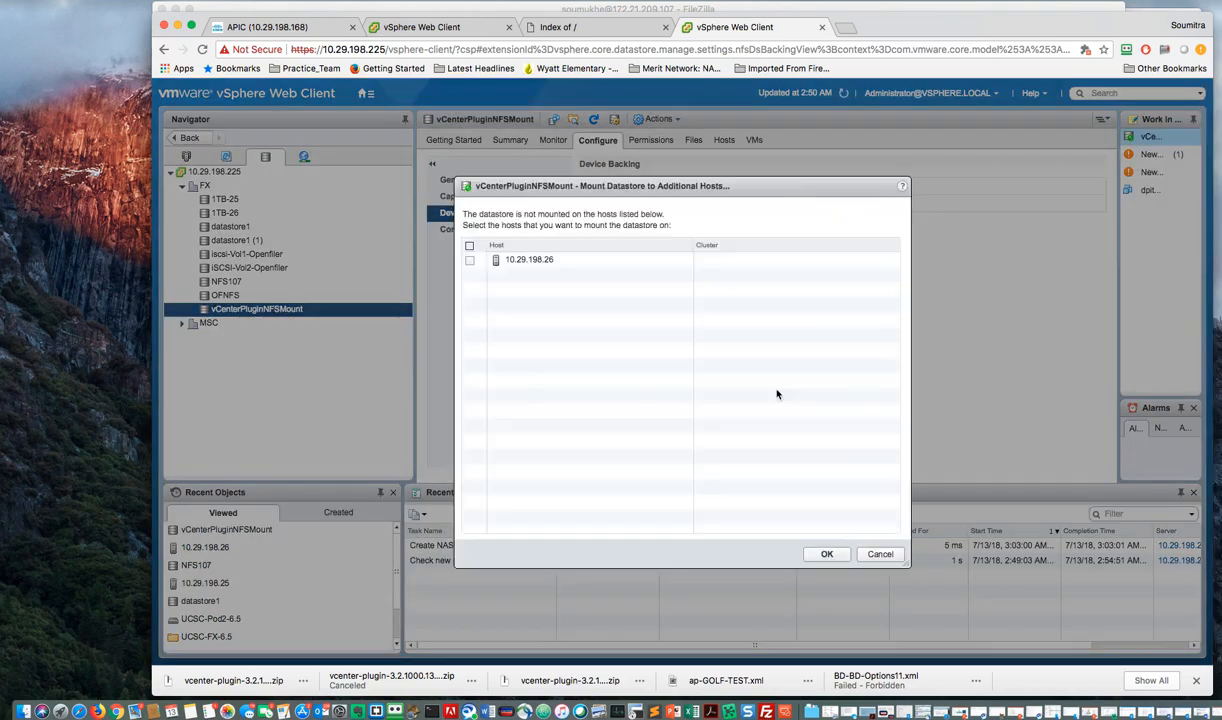
{"action": "left_click", "coordinate": [470, 261]}
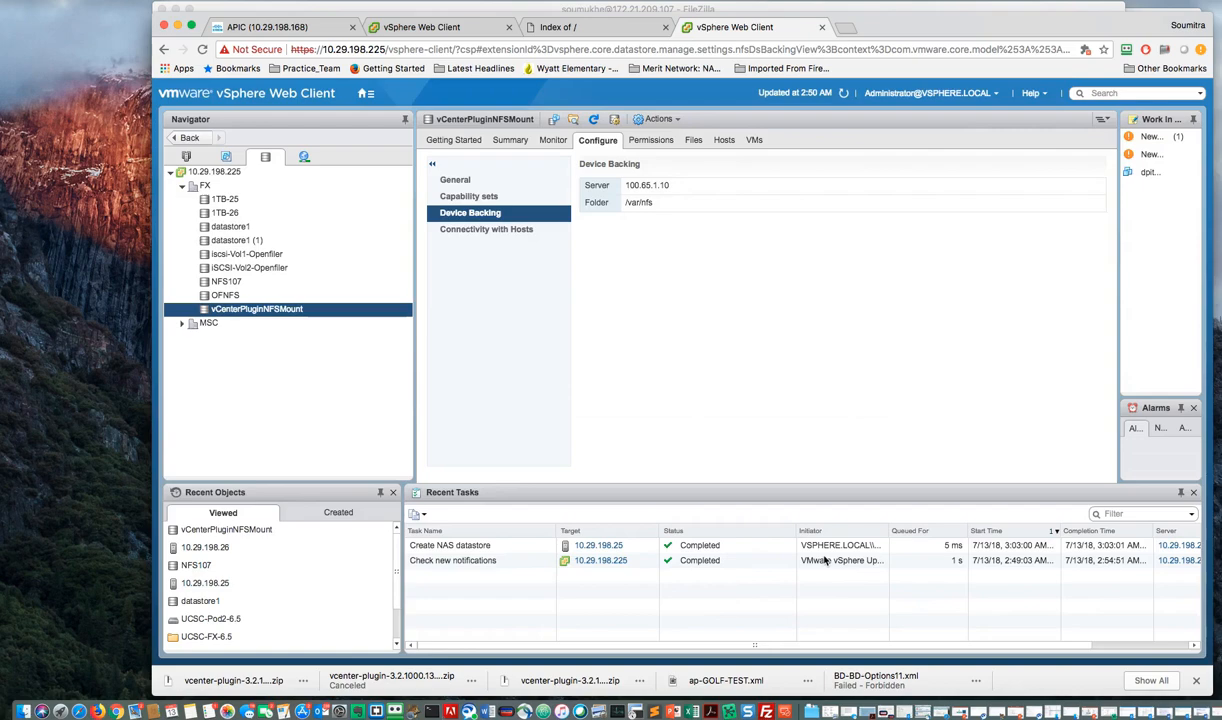
{"action": "left_click", "coordinate": [827, 554]}
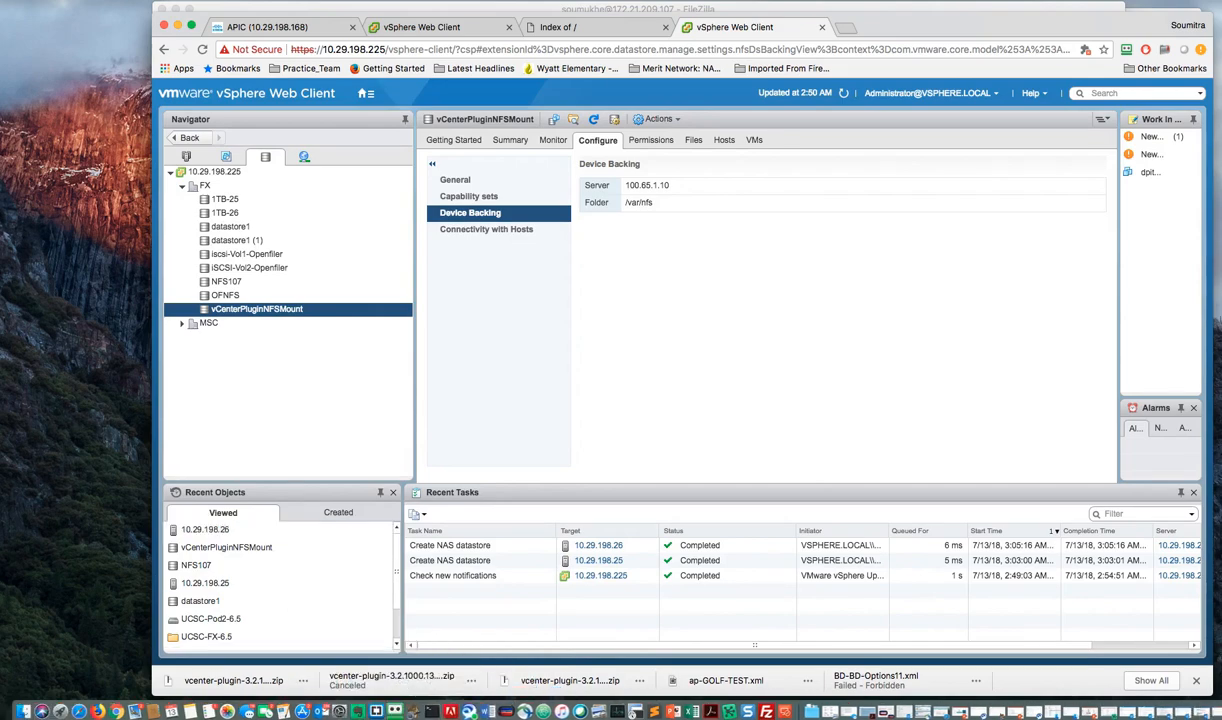
Step: Switch to the SSH terminal session on the NFS server and print the working directory with pwd
{"action": "key", "text": "super+Tab"}
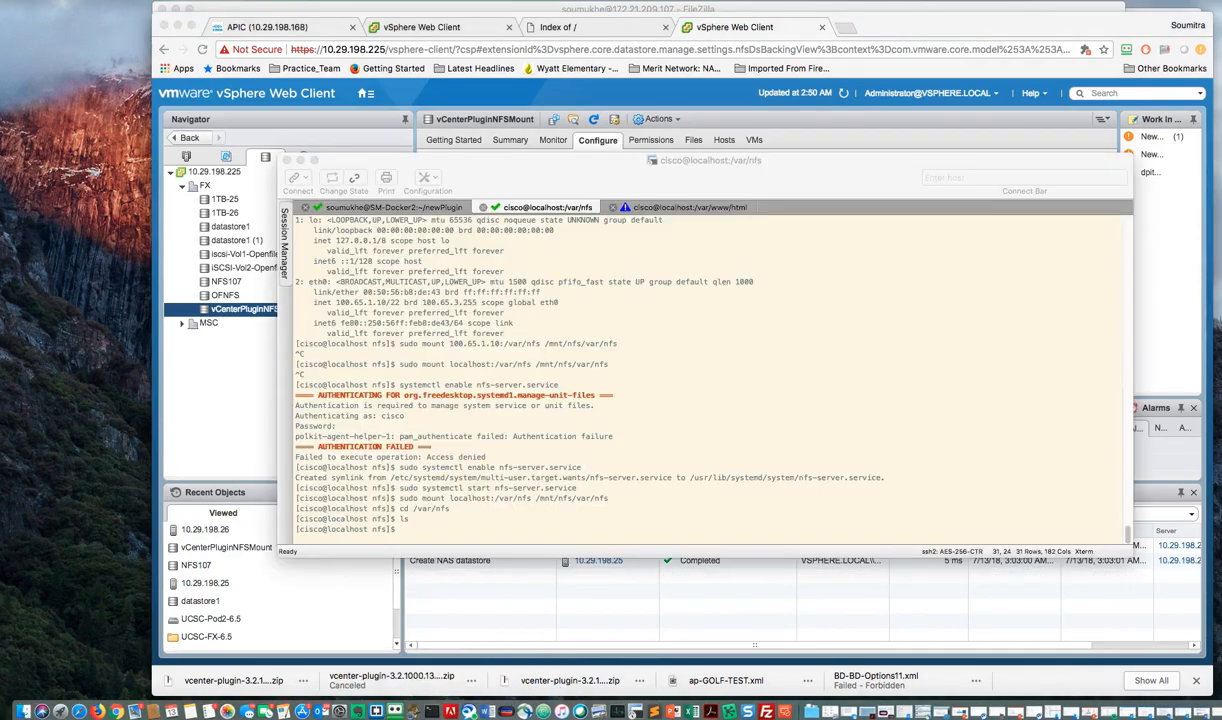
{"action": "left_click", "coordinate": [489, 441]}
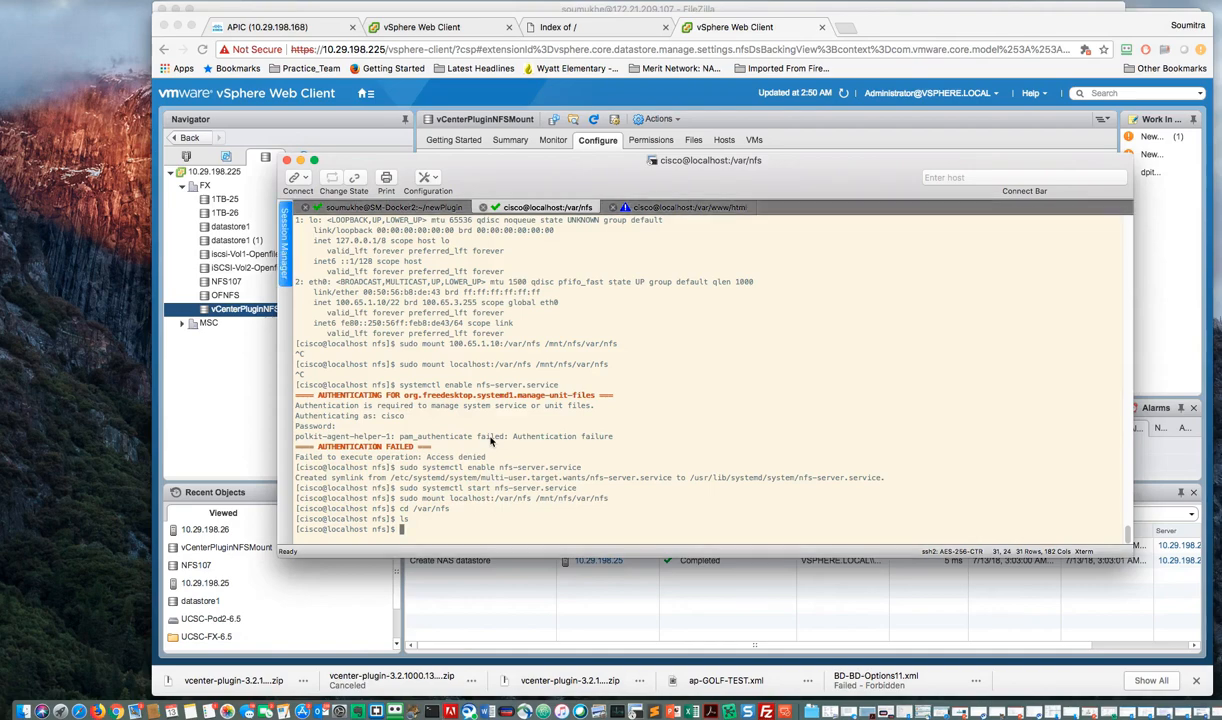
{"action": "type", "text": "pwd"}
{"action": "key", "text": "Return"}
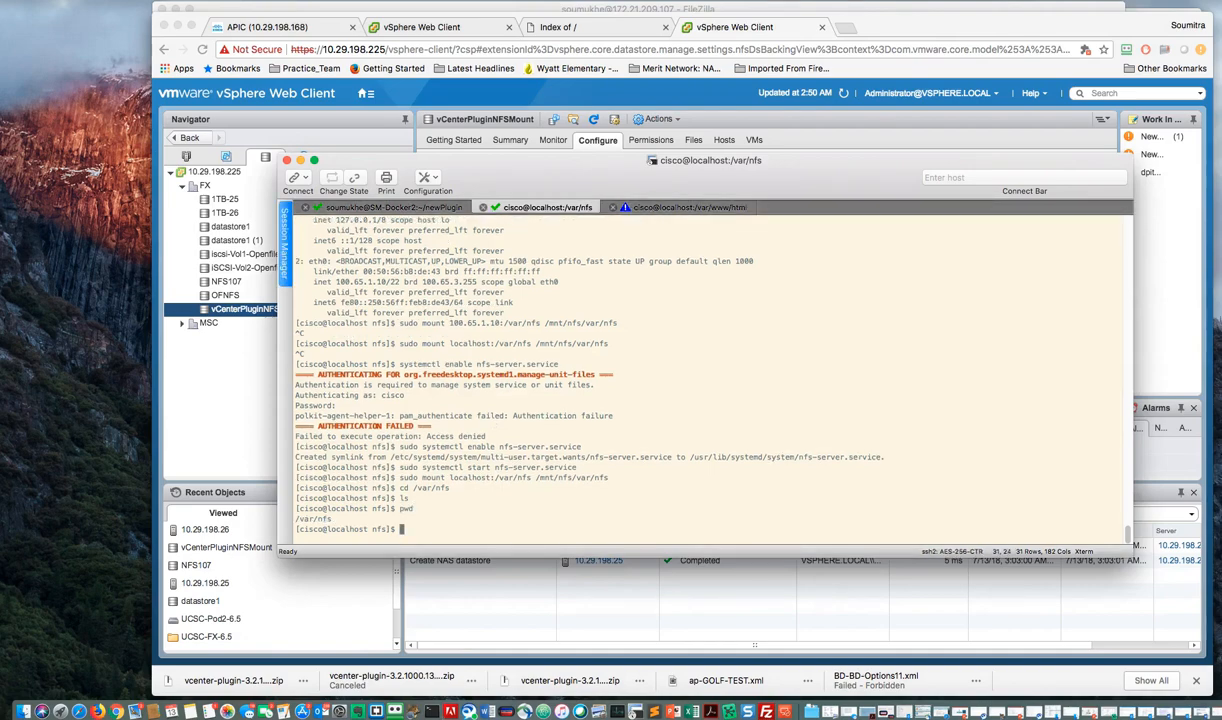
Step: Try to create an empty file in the shared folder with the command "touch testme"
{"action": "type", "text": "touch testme"}
{"action": "key", "text": "Return"}
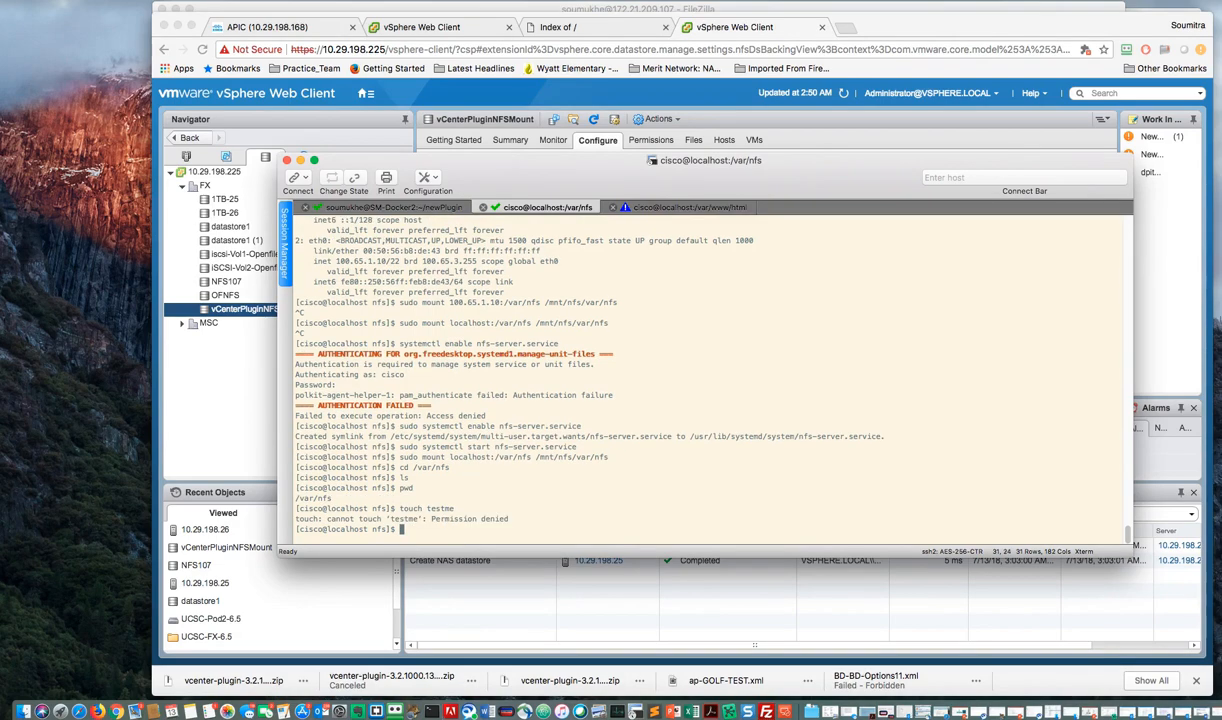
Step: Create the empty file testme in /var/nfs with the command "sudo touch testme"
{"action": "type", "text": "sudo touch tes"}
{"action": "key", "text": "BackSpace"}
{"action": "key", "text": "BackSpace"}
{"action": "key", "text": "BackSpace"}
{"action": "key", "text": "BackSpace"}
{"action": "key", "text": "BackSpace"}
{"action": "key", "text": "BackSpace"}
{"action": "key", "text": "BackSpace"}
{"action": "key", "text": "BackSpace"}
{"action": "key", "text": "BackSpace"}
{"action": "type", "text": "ouch tre"}
{"action": "key", "text": "BackSpace"}
{"action": "key", "text": "BackSpace"}
{"action": "type", "text": "estme"}
{"action": "key", "text": "Return"}
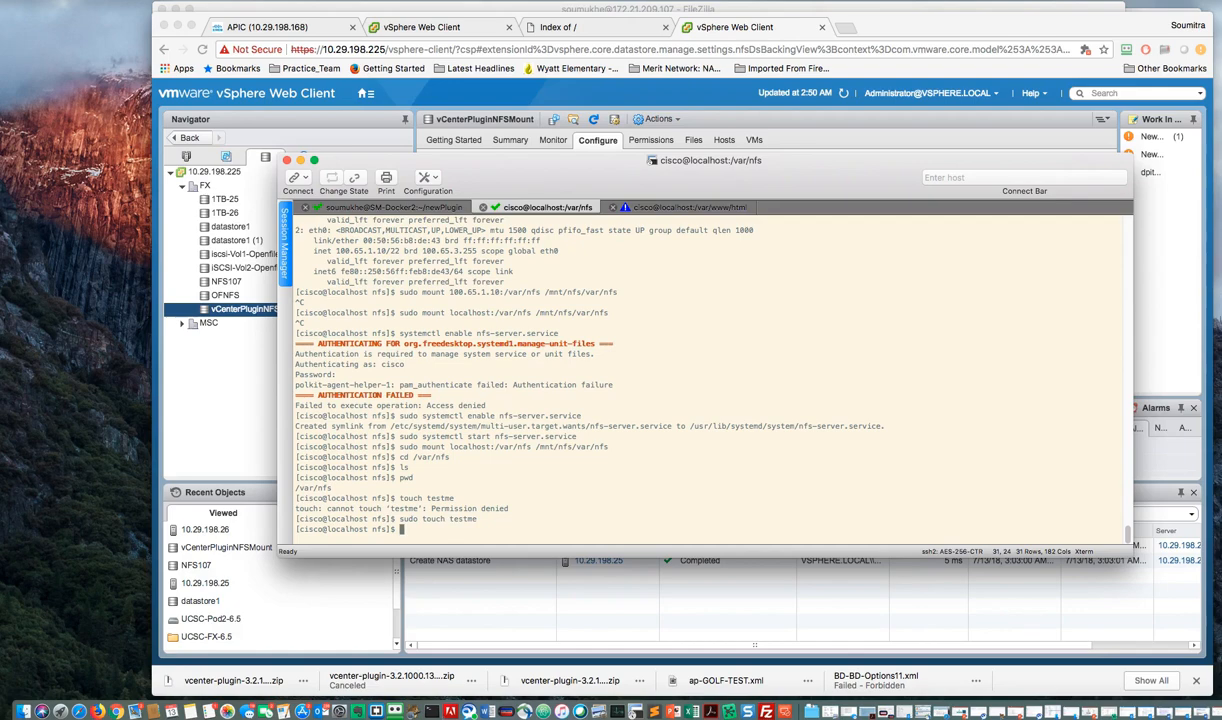
Step: Switch back to the vSphere Web Client and browse the files of the vCenterPluginNFSMount datastore
{"action": "left_click", "coordinate": [771, 622]}
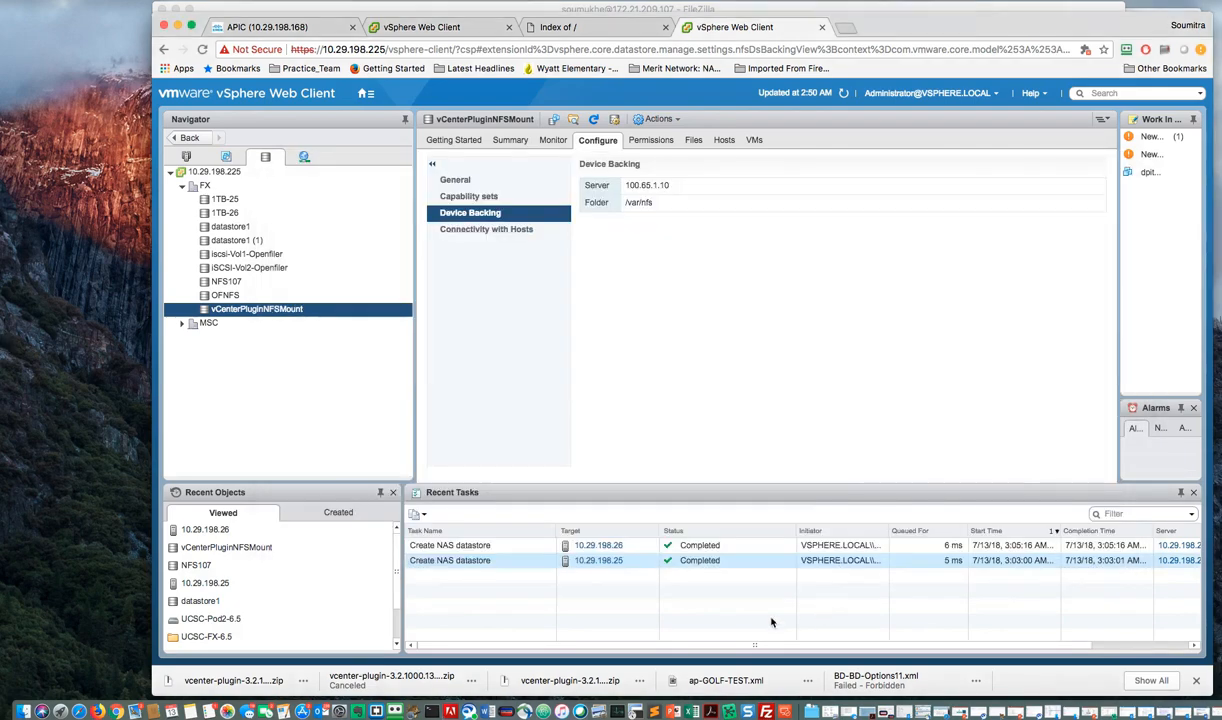
{"action": "right_click", "coordinate": [284, 313]}
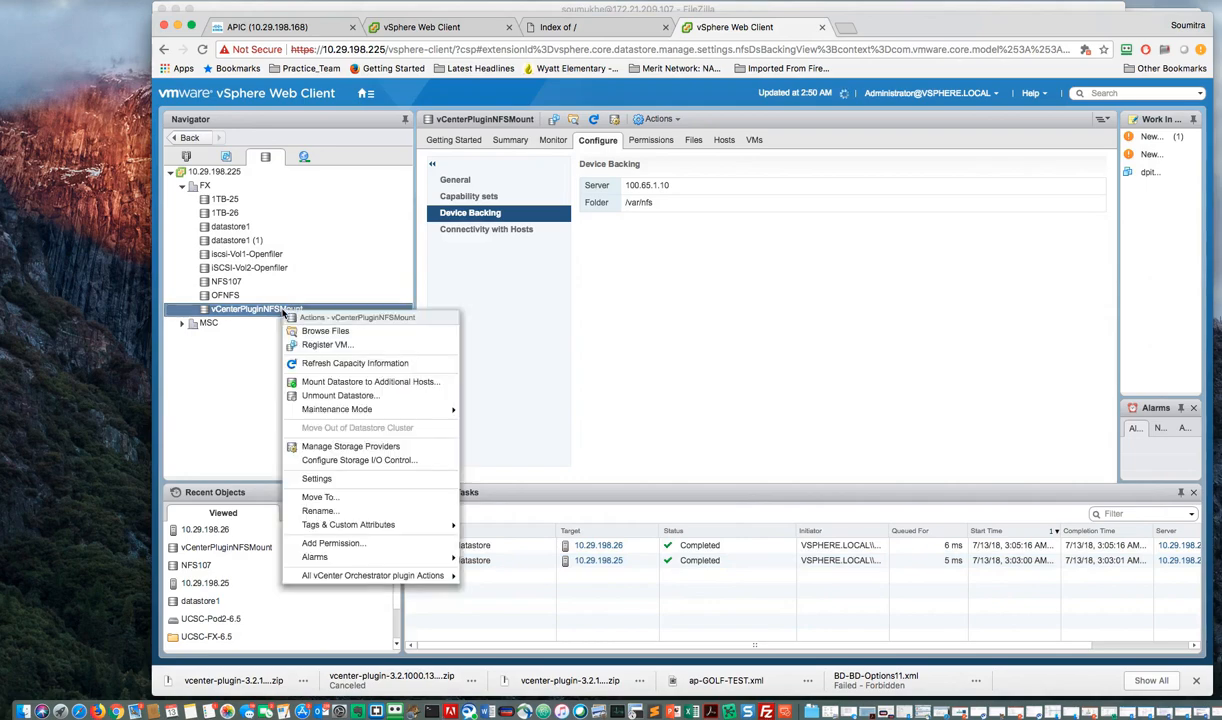
{"action": "left_click", "coordinate": [326, 334]}
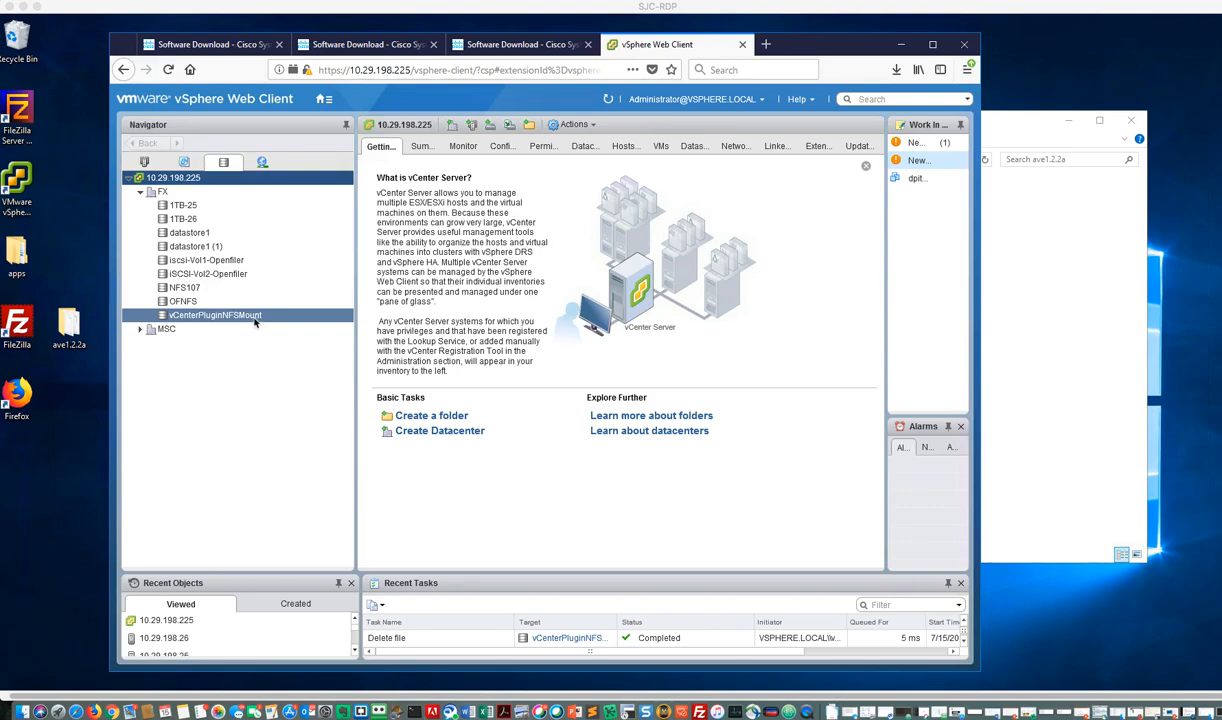
Step: Examine the cisco-ave-1.2.2a files in the ave1.2.2a folder window and return to the vSphere Web Client
{"action": "left_click", "coordinate": [1006, 275]}
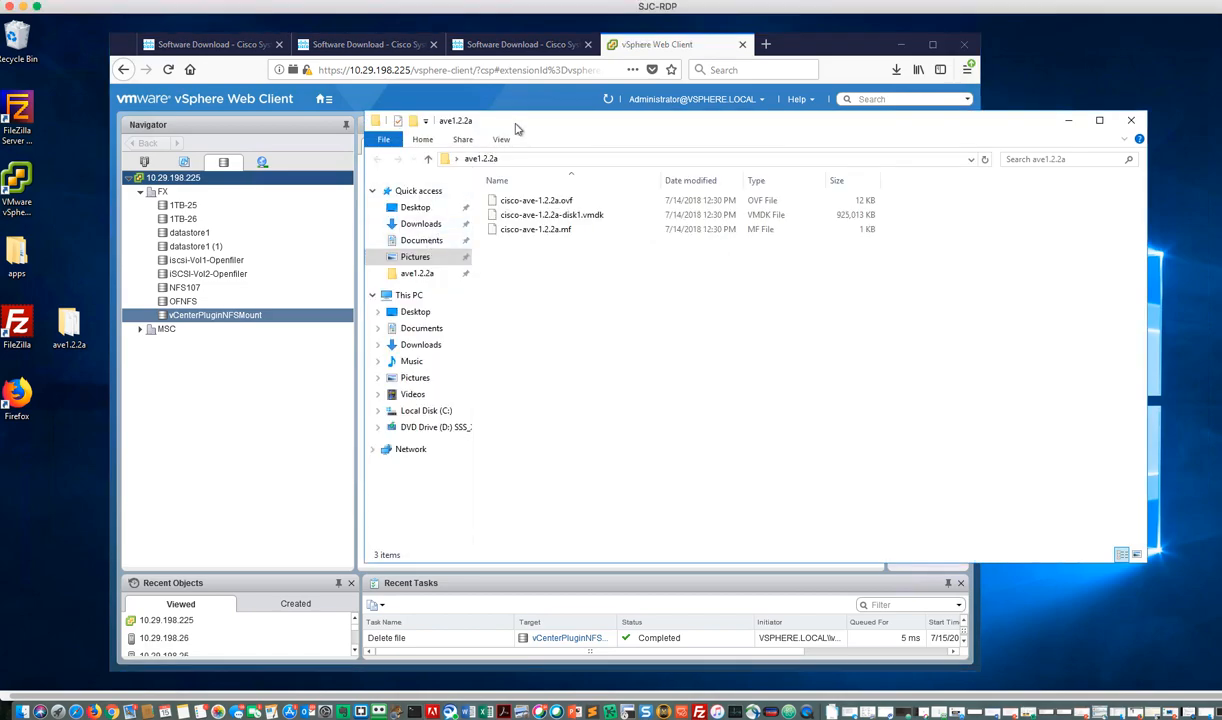
{"action": "left_click_drag", "start_coordinate": [530, 126], "coordinate": [472, 102]}
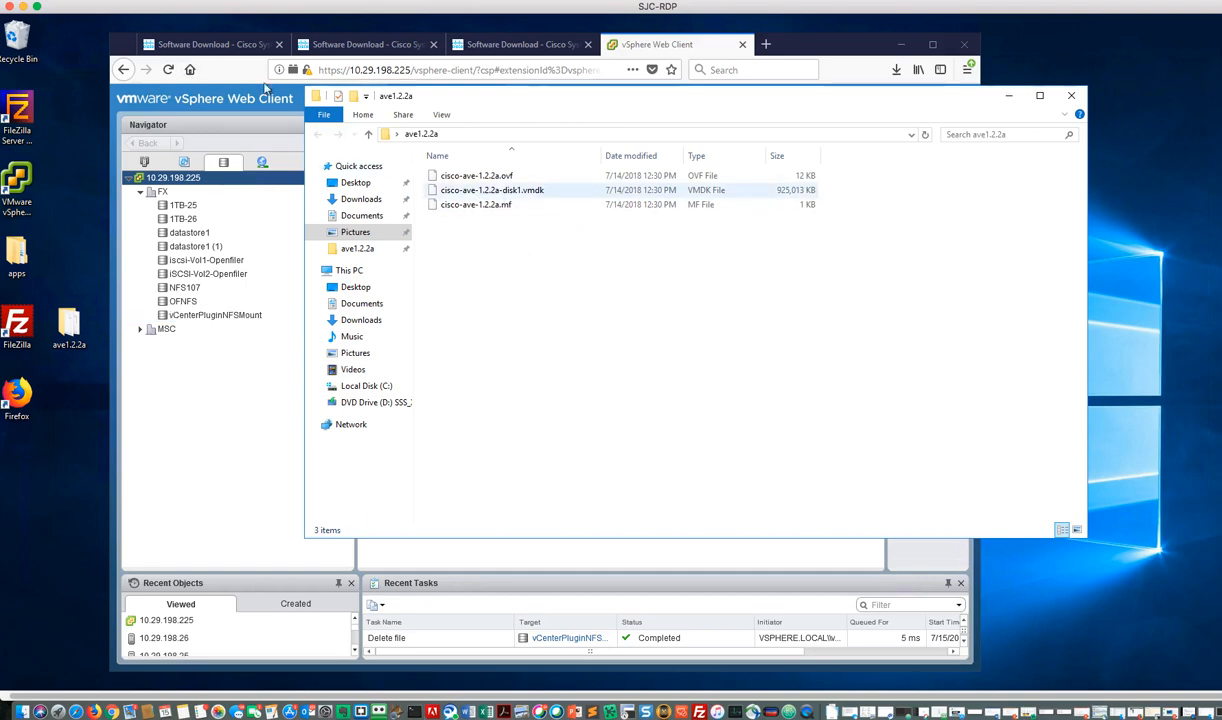
{"action": "left_click", "coordinate": [231, 68]}
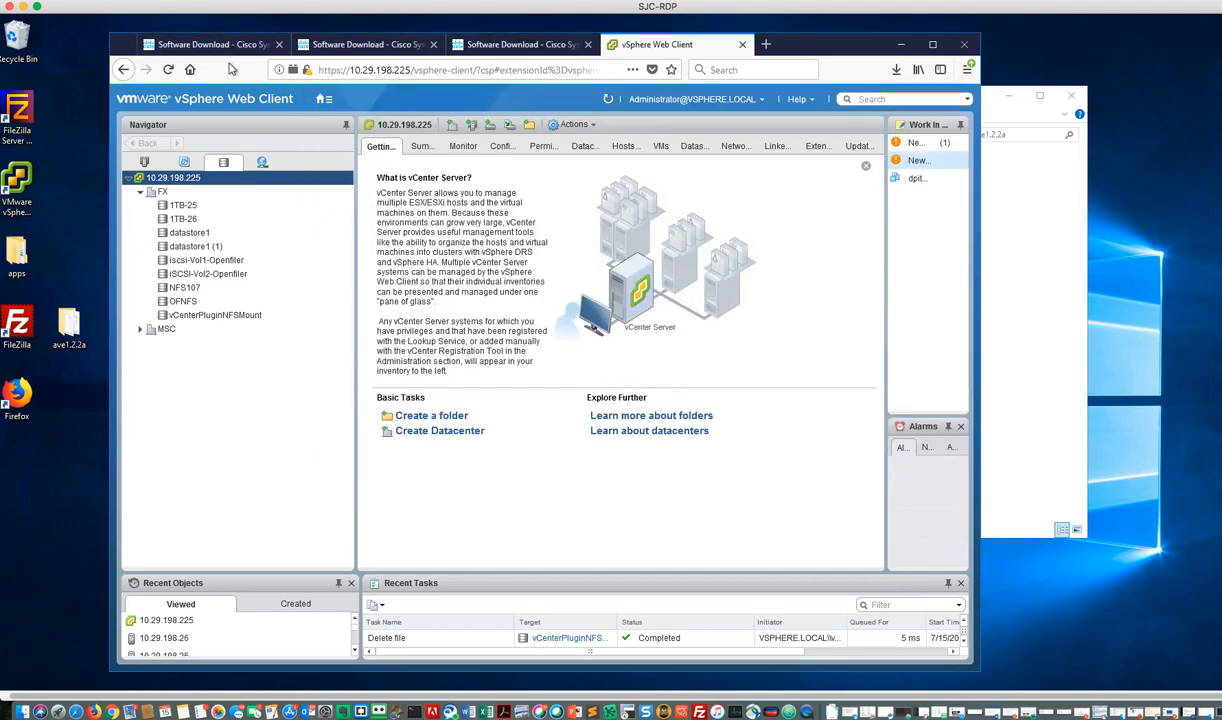
Step: Start a new content library named FX-AVE-Install on vCenter Server 10.29.198.225
{"action": "left_click", "coordinate": [320, 99]}
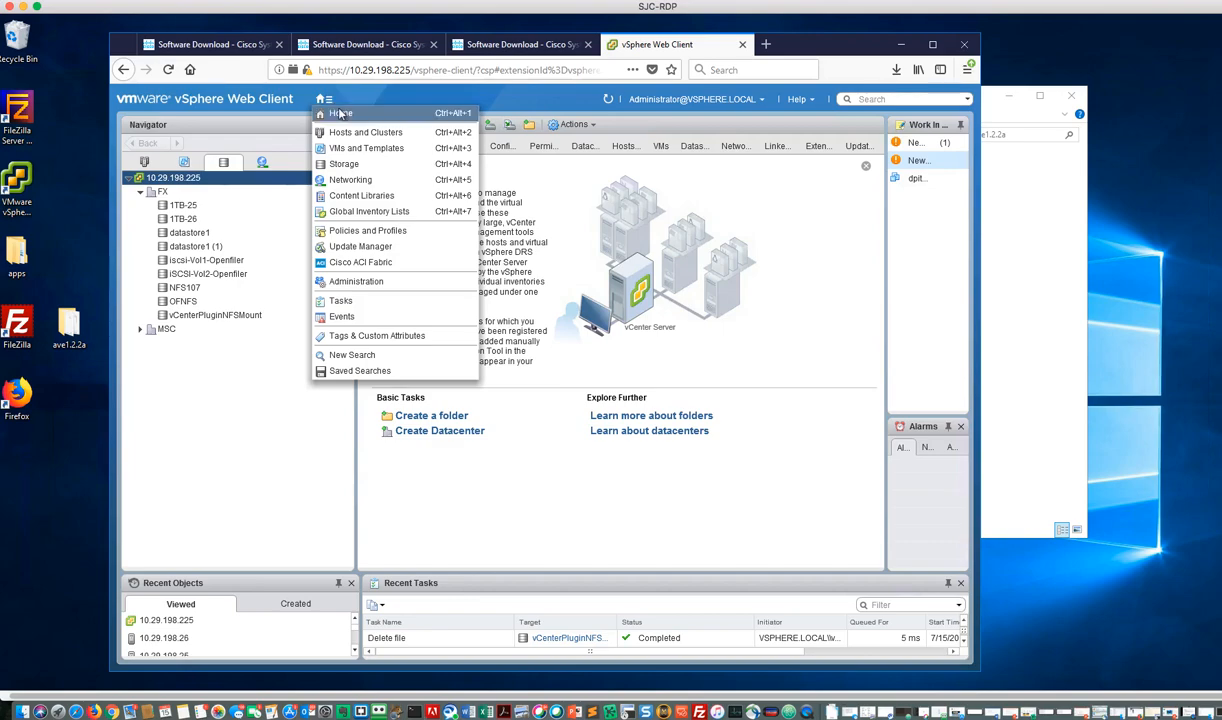
{"action": "left_click", "coordinate": [339, 112]}
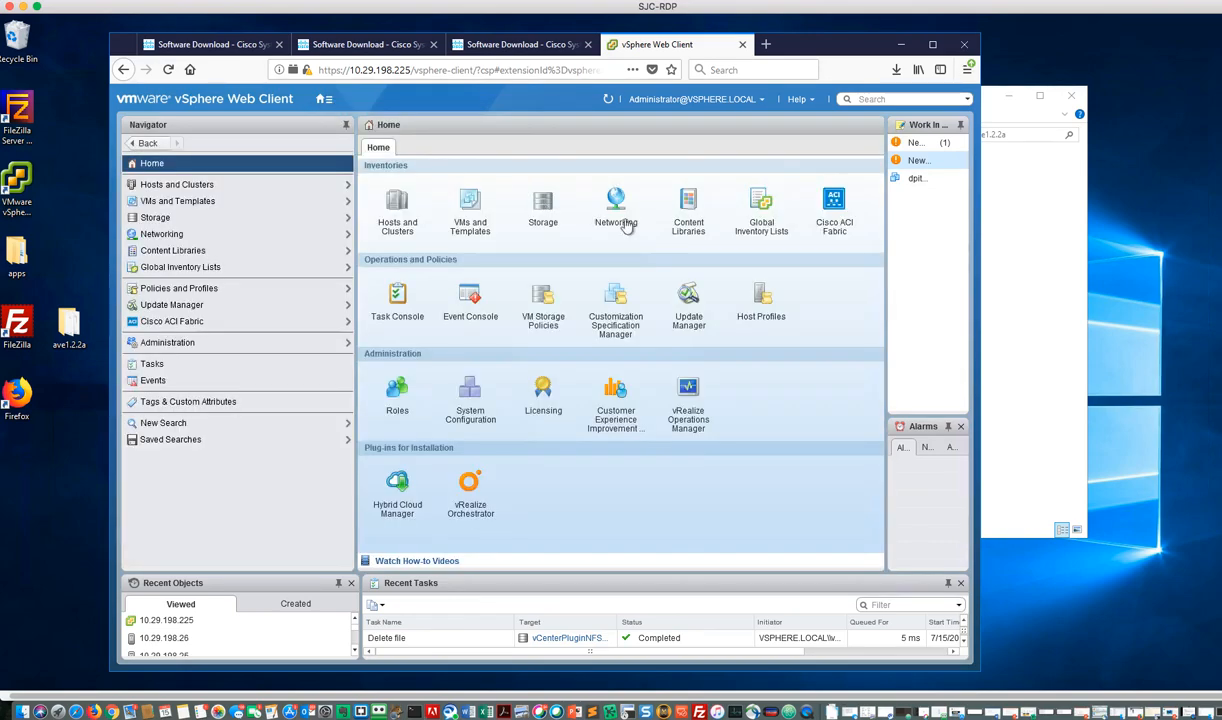
{"action": "left_click", "coordinate": [688, 203]}
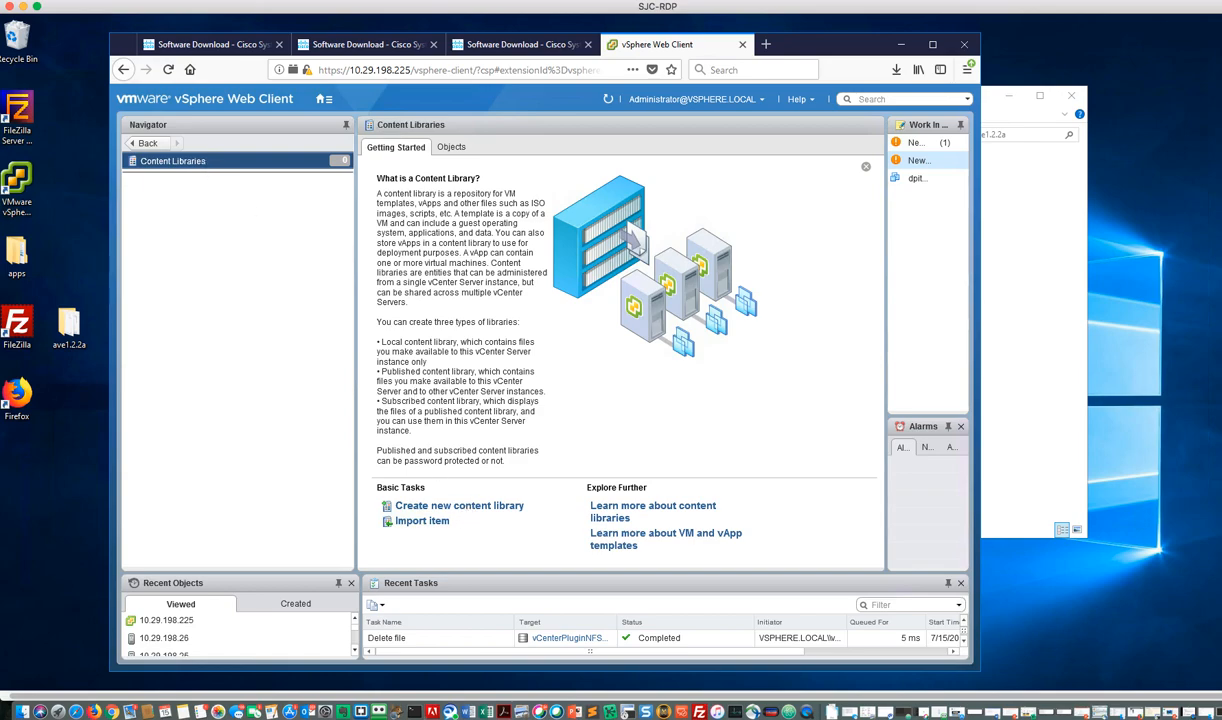
{"action": "left_click", "coordinate": [468, 508]}
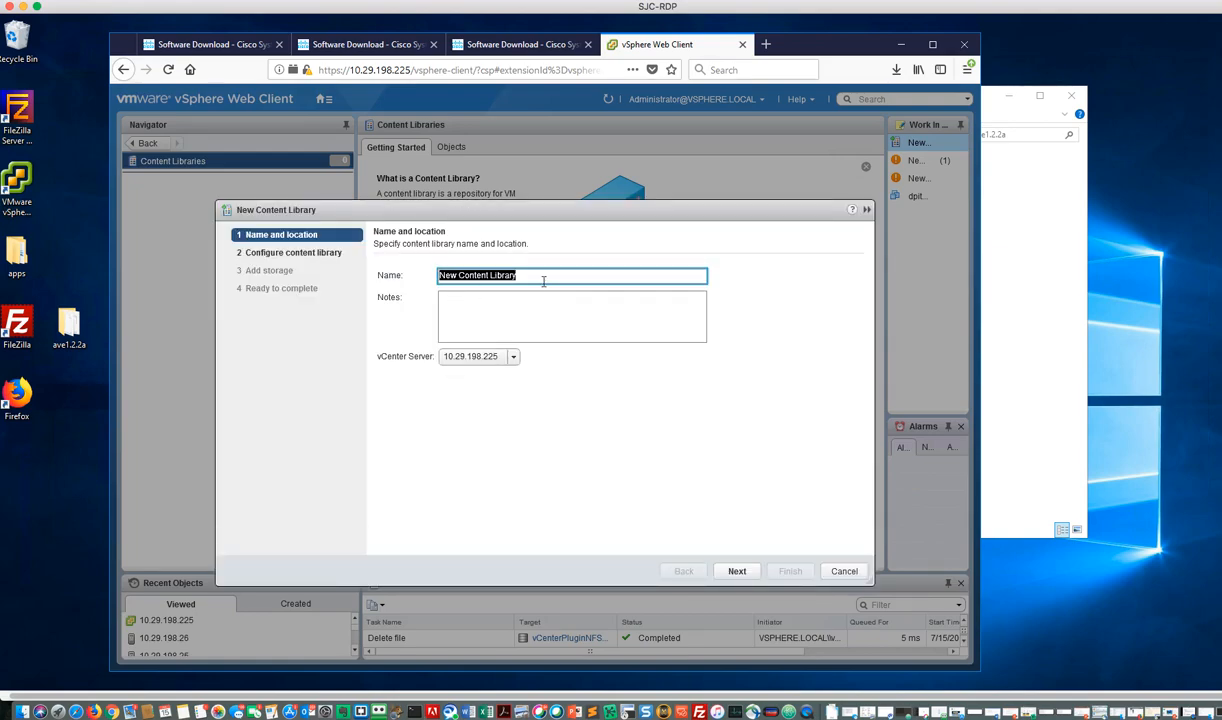
{"action": "type", "text": "FX-AVE-Install"}
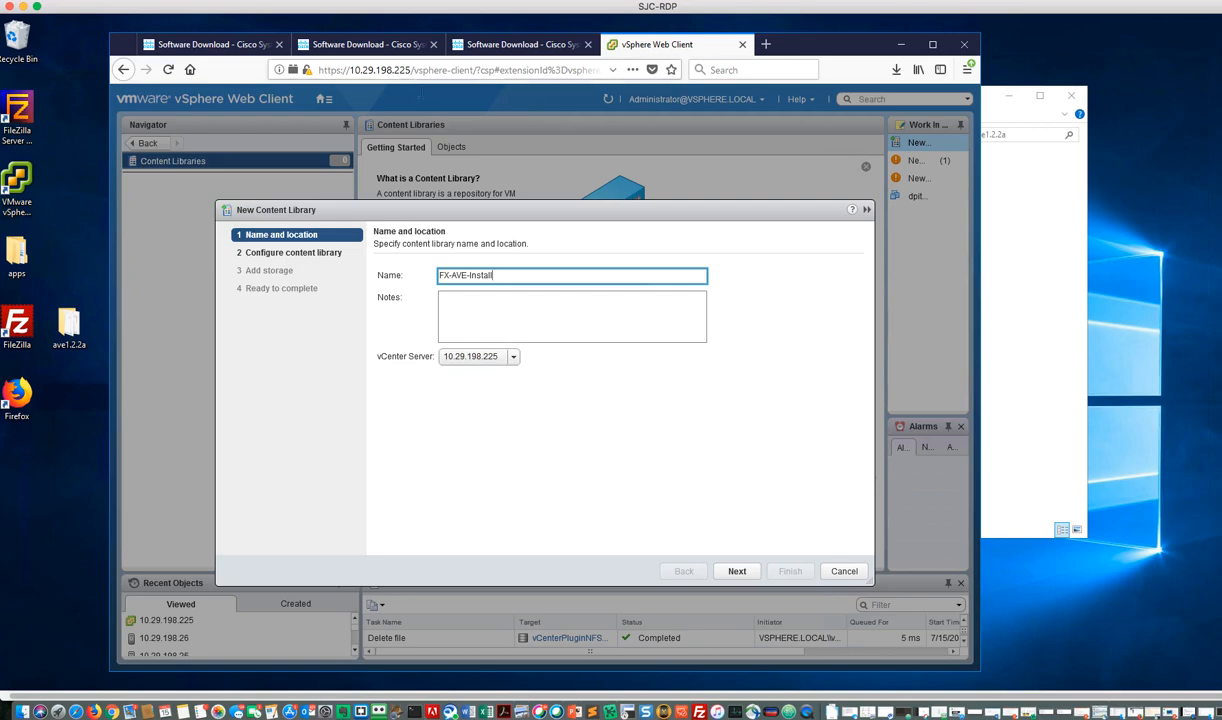
{"action": "left_click", "coordinate": [736, 572]}
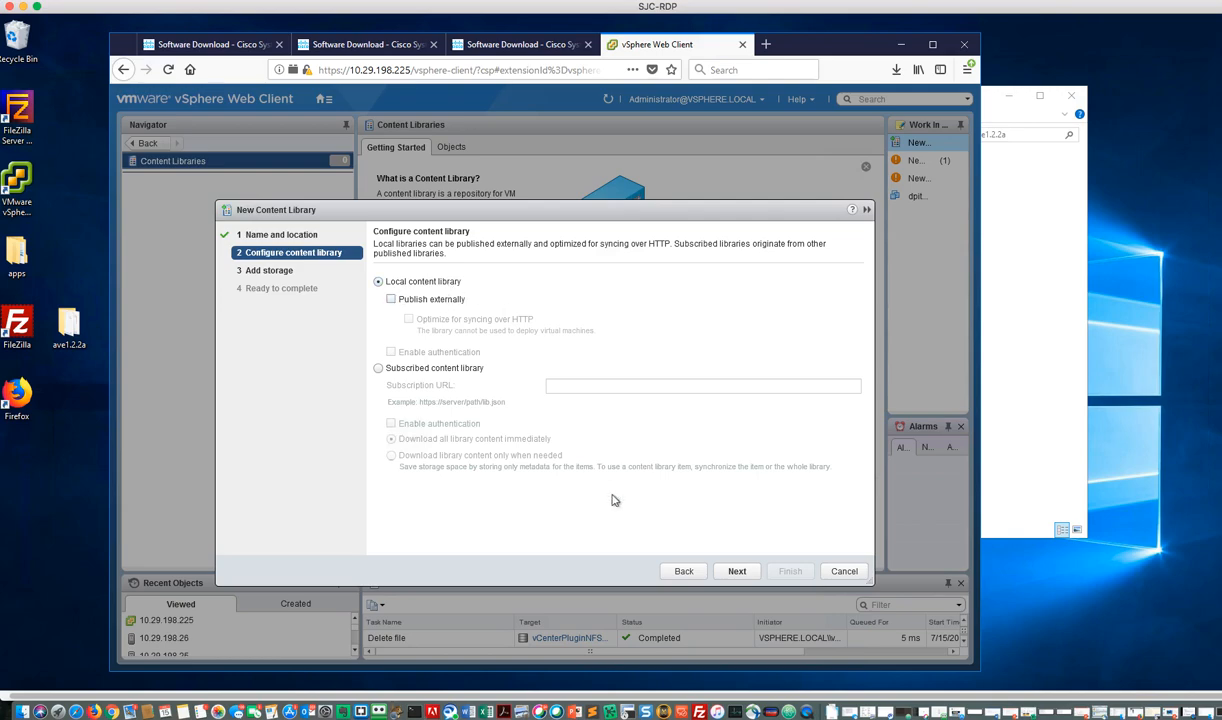
Step: Keep the library as a local content library, store it on the vCenterPluginNFSMount datastore, and finish creating it
{"action": "left_click", "coordinate": [737, 572]}
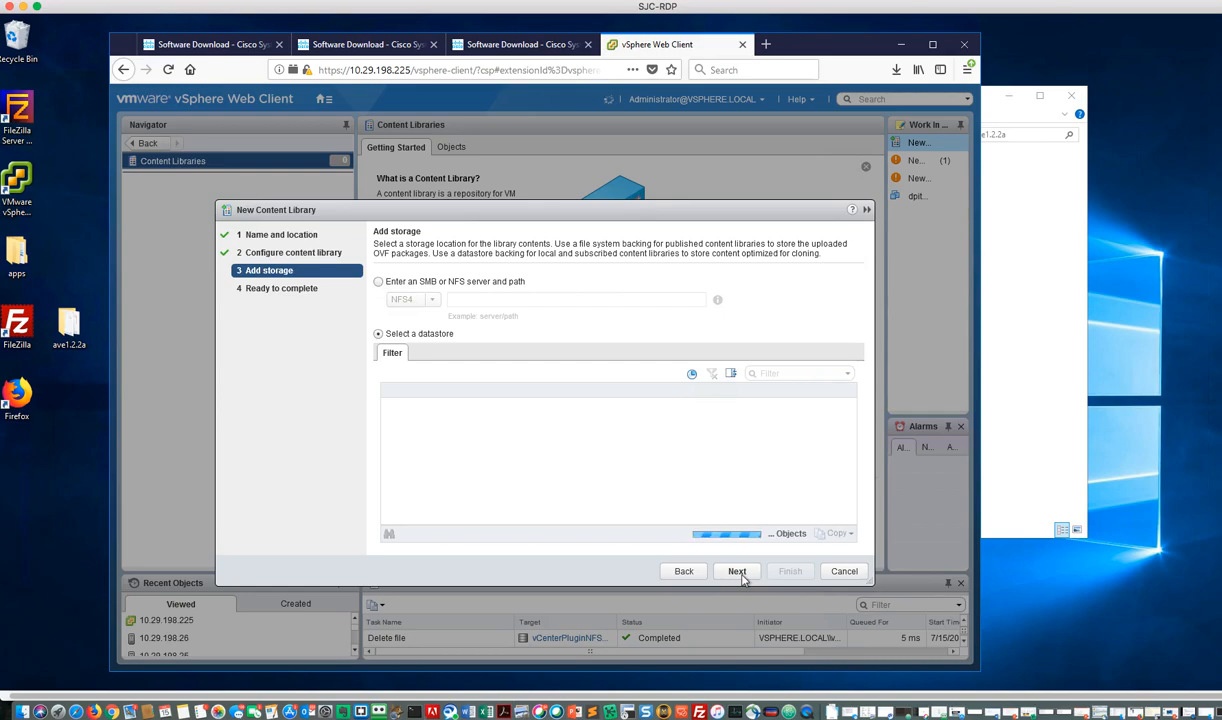
{"action": "scroll", "coordinate": [488, 478], "scroll_direction": "down", "scroll_amount": 5}
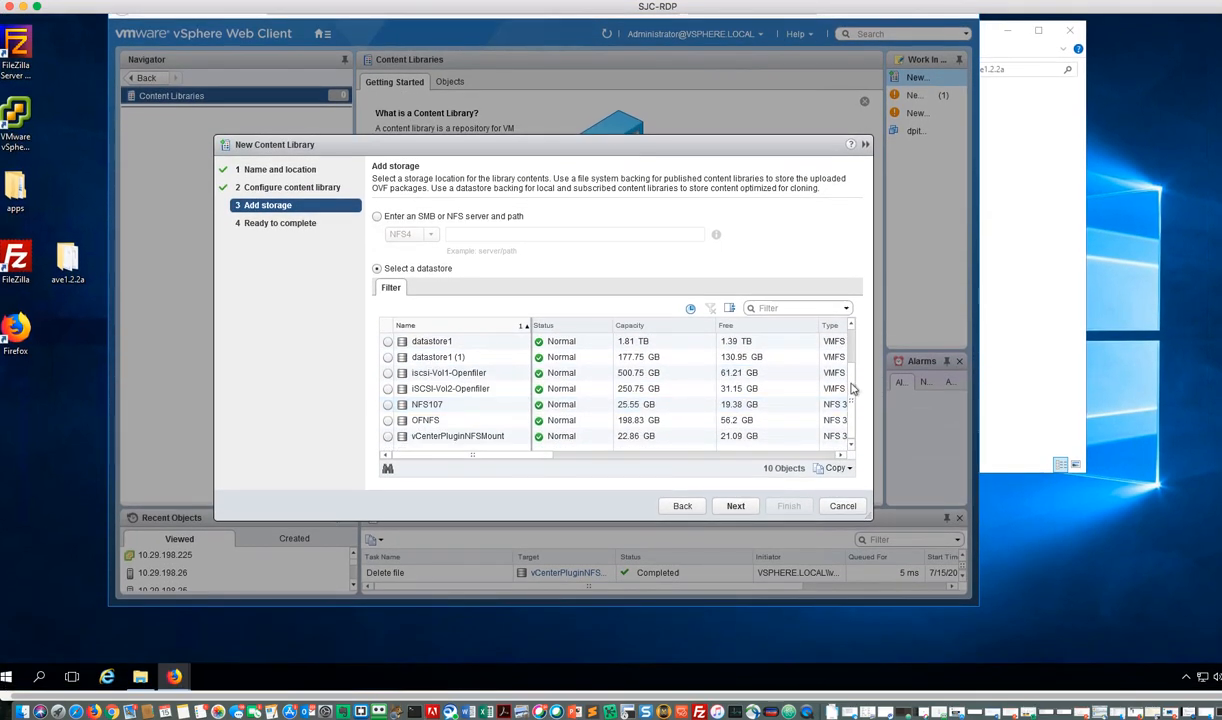
{"action": "left_click", "coordinate": [389, 438]}
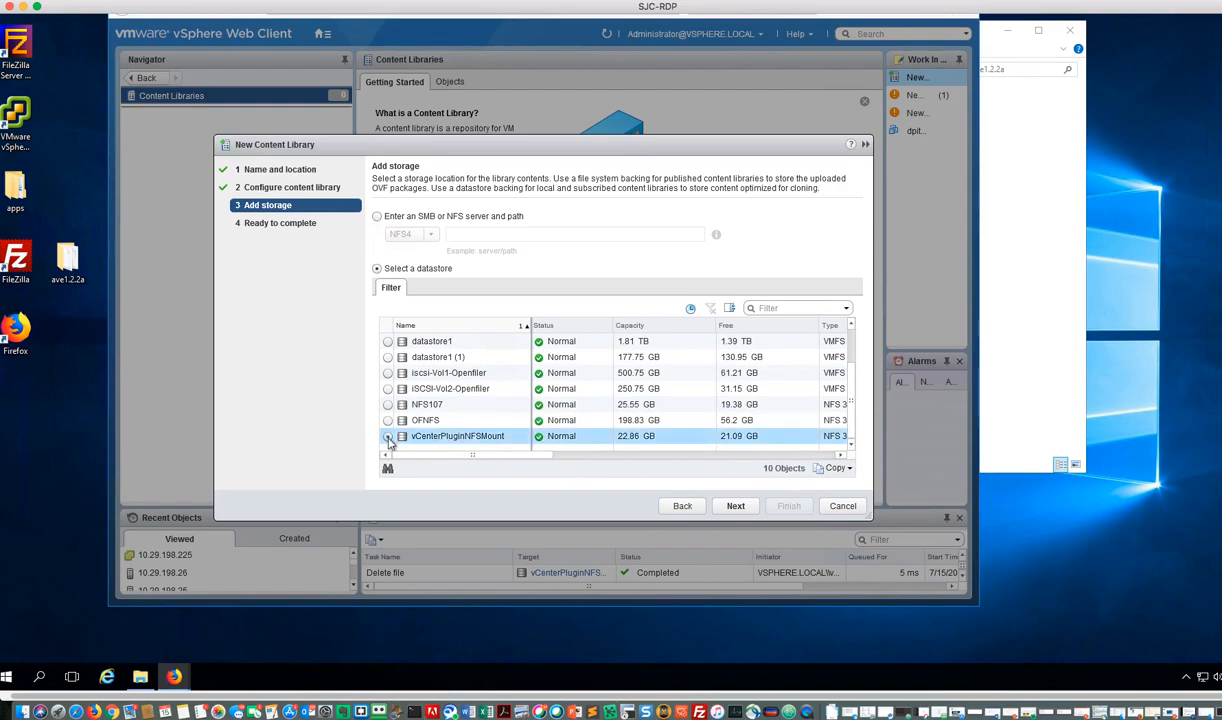
{"action": "left_click", "coordinate": [739, 507]}
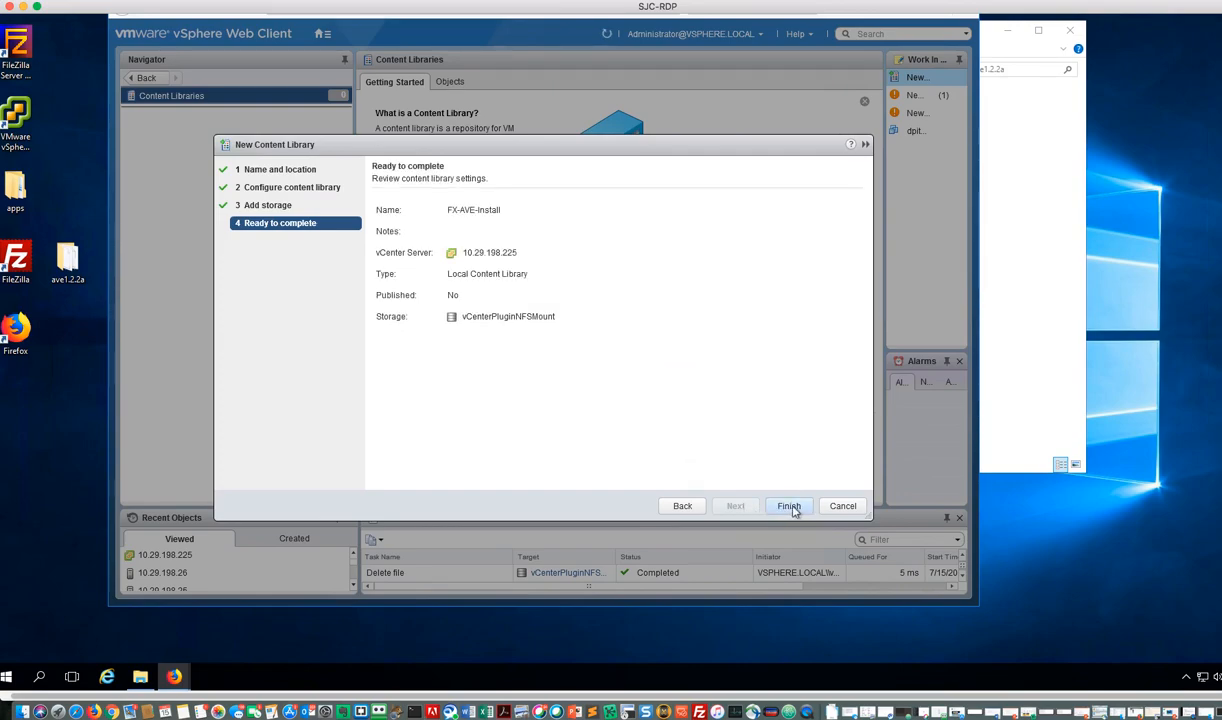
{"action": "left_click", "coordinate": [789, 506]}
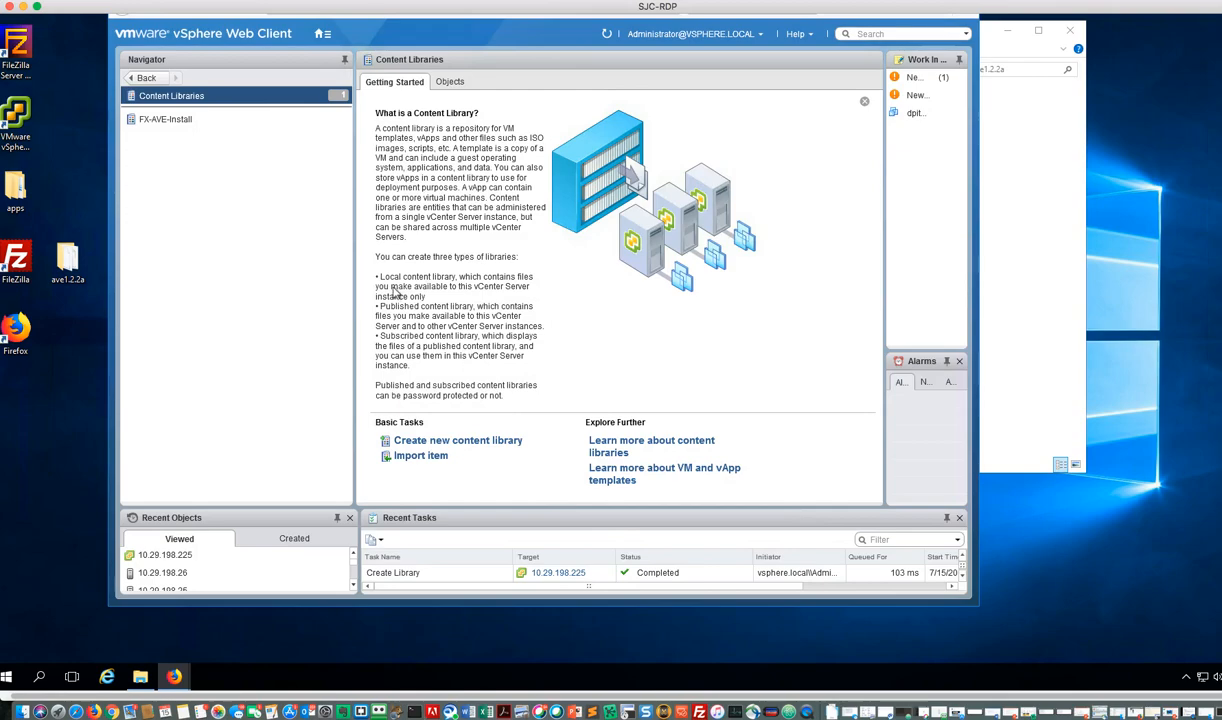
Step: Open the FX-AVE-Install library and review its summary and storage details
{"action": "left_click", "coordinate": [151, 121]}
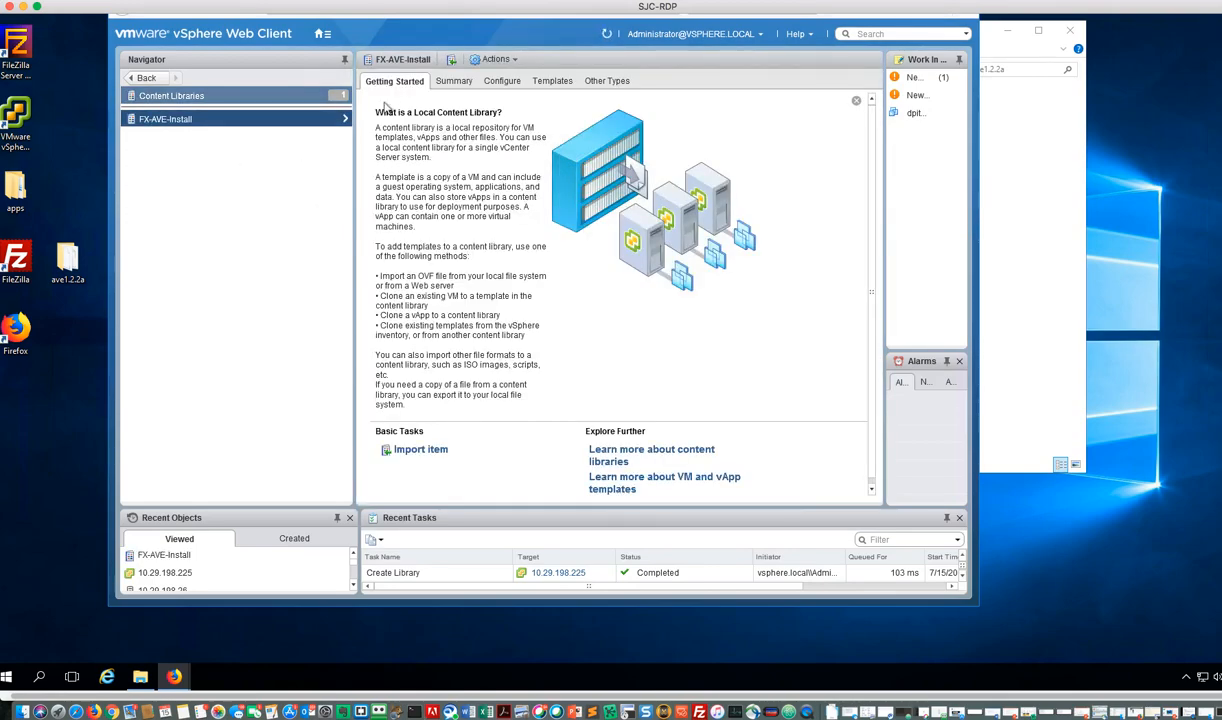
{"action": "left_click", "coordinate": [452, 81]}
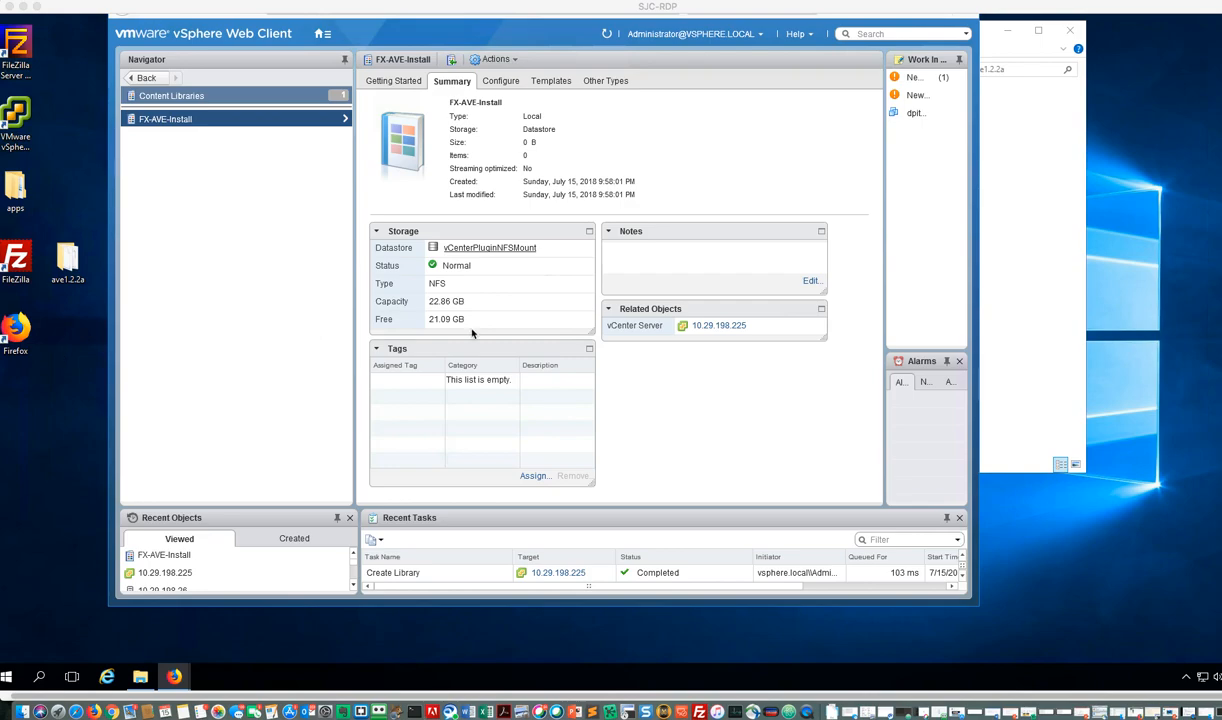
{"action": "scroll", "coordinate": [763, 414], "scroll_direction": "up", "scroll_amount": 1}
{"action": "scroll", "coordinate": [763, 414], "scroll_direction": "left", "scroll_amount": 1}
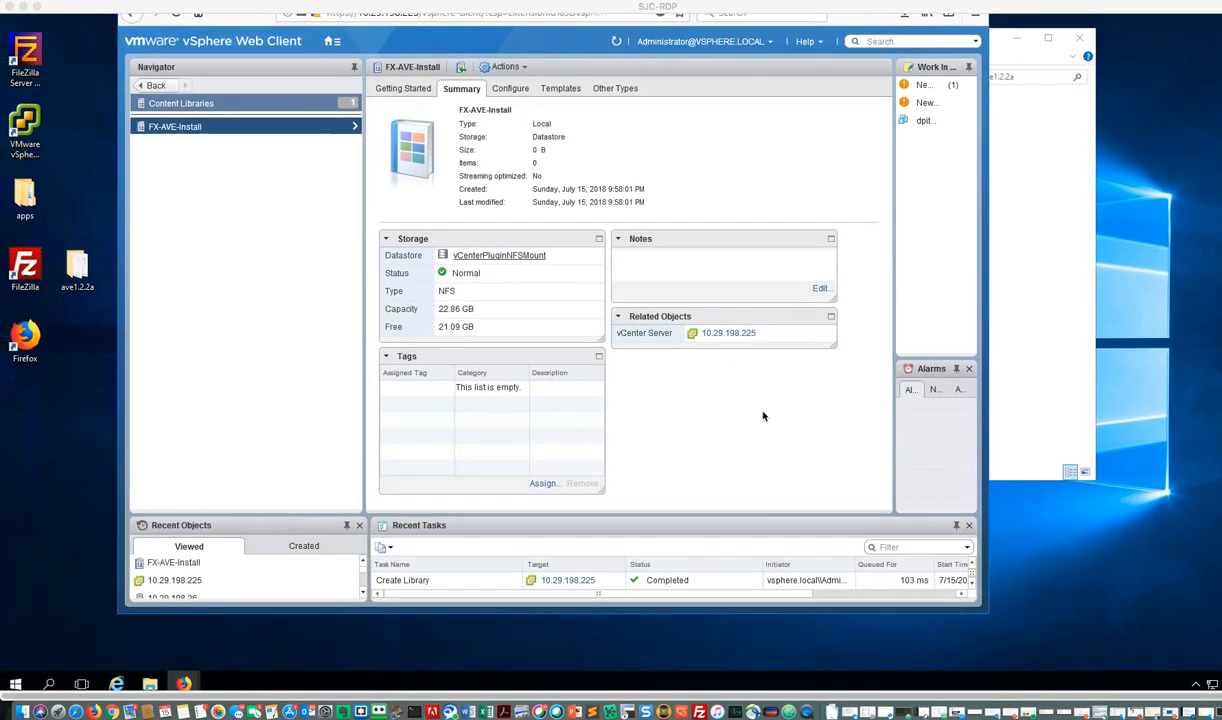
Step: Start importing an item into the FX-AVE-Install library from the local file cisco-ave-1.2.2a.ovf
{"action": "left_click", "coordinate": [400, 88]}
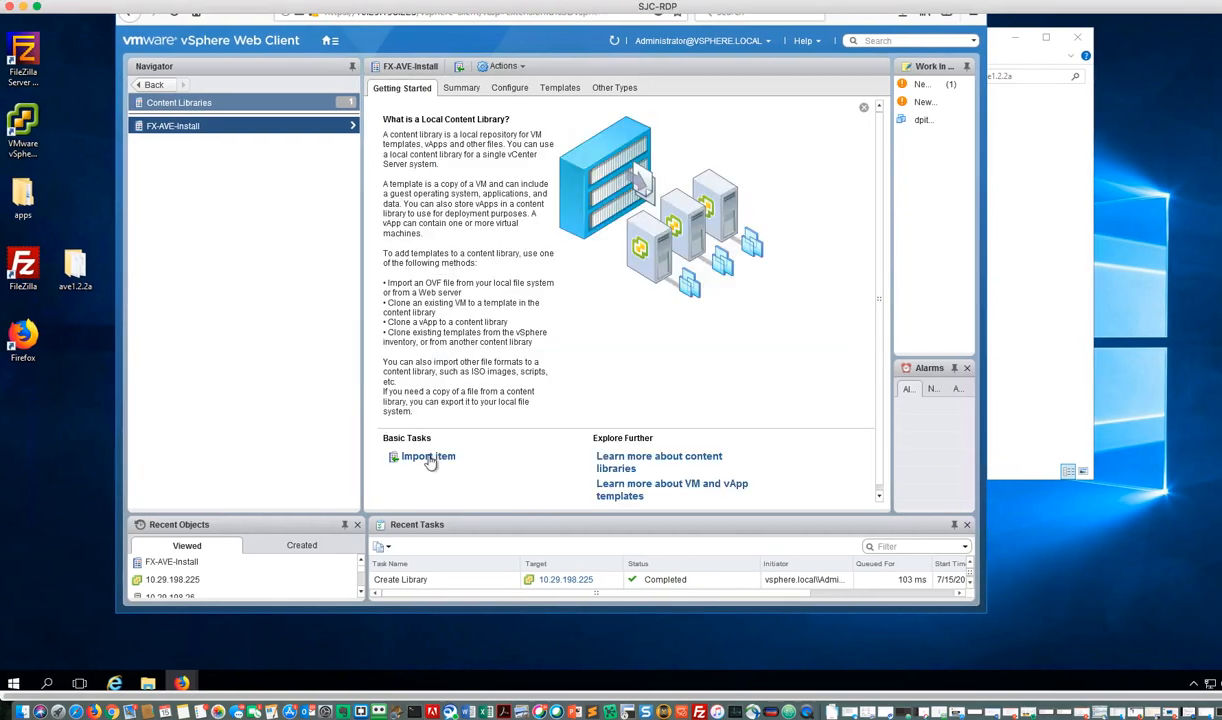
{"action": "left_click", "coordinate": [428, 458]}
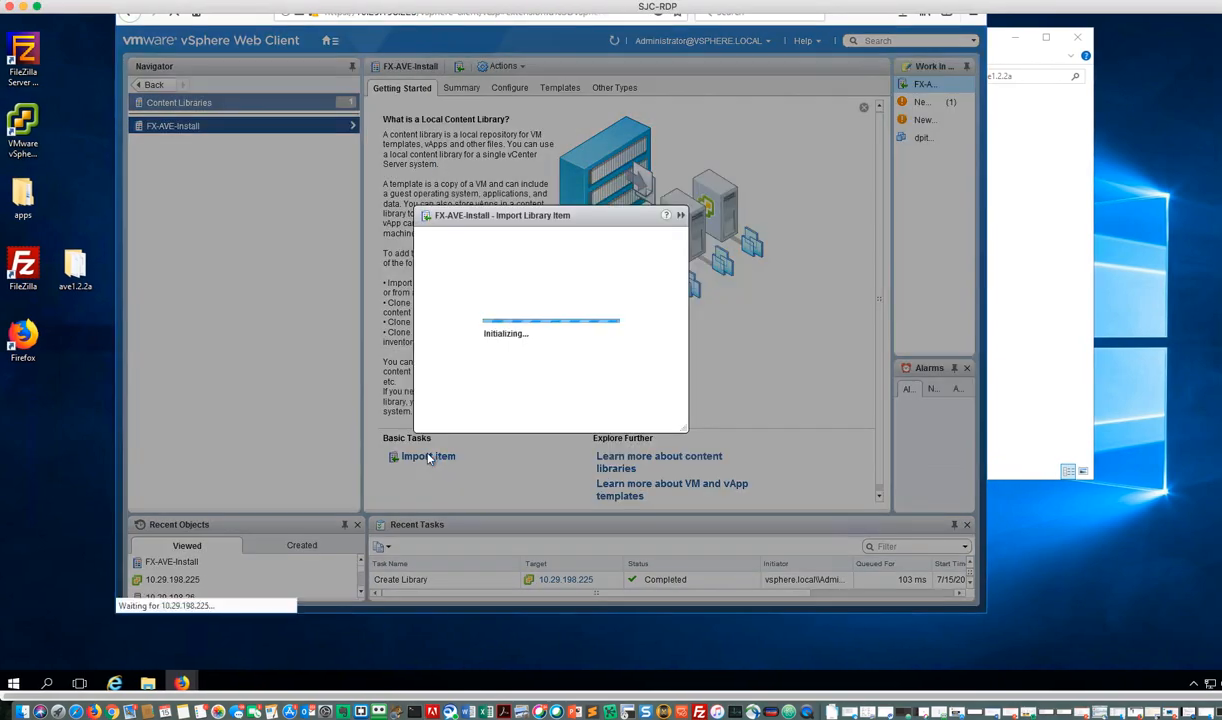
{"action": "left_click", "coordinate": [391, 279]}
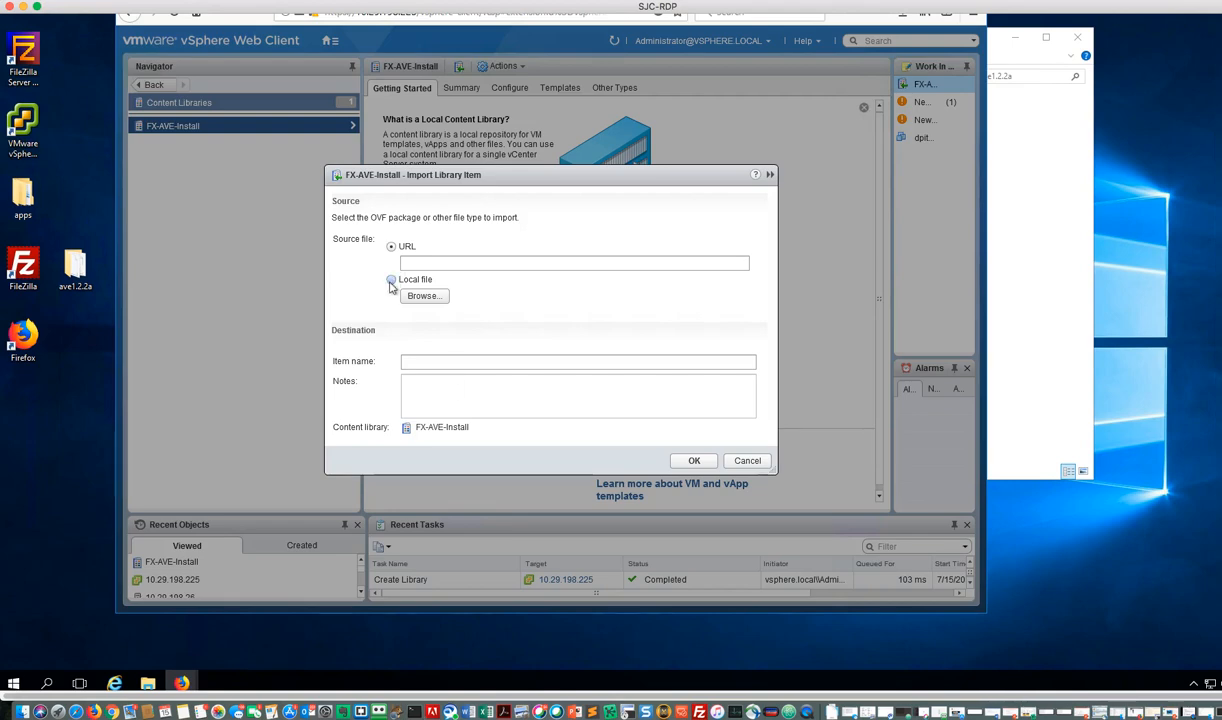
{"action": "left_click", "coordinate": [421, 295]}
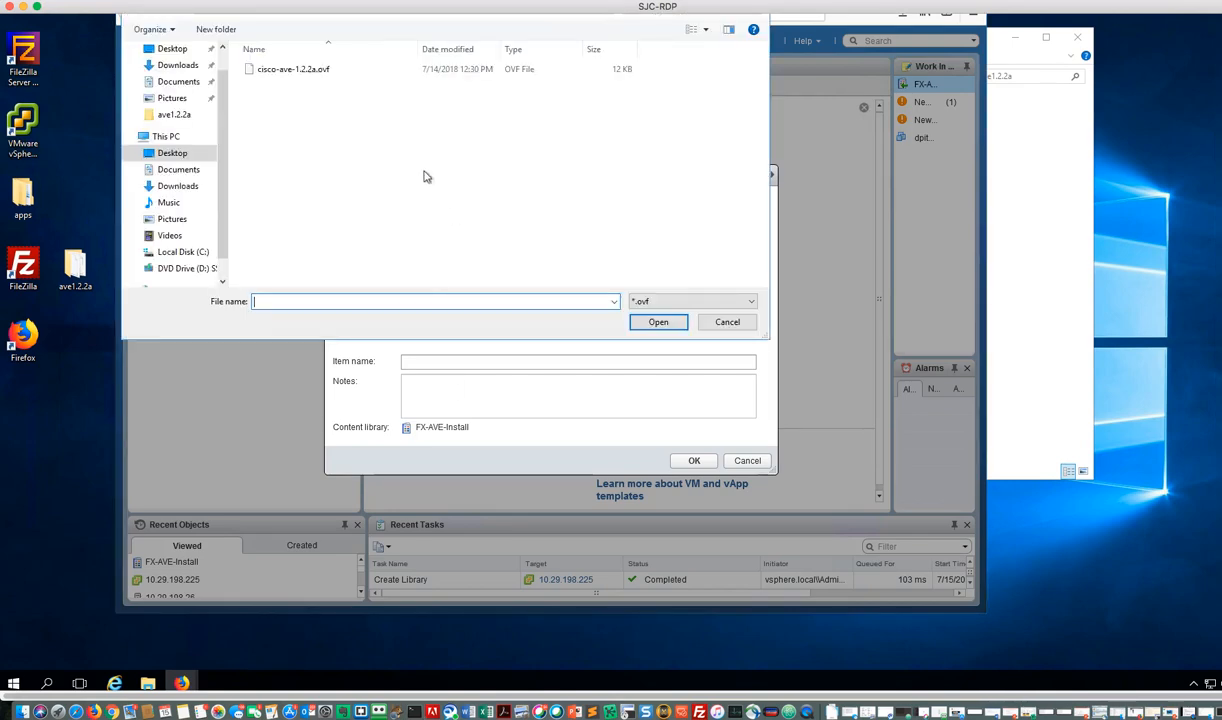
{"action": "left_click", "coordinate": [295, 72]}
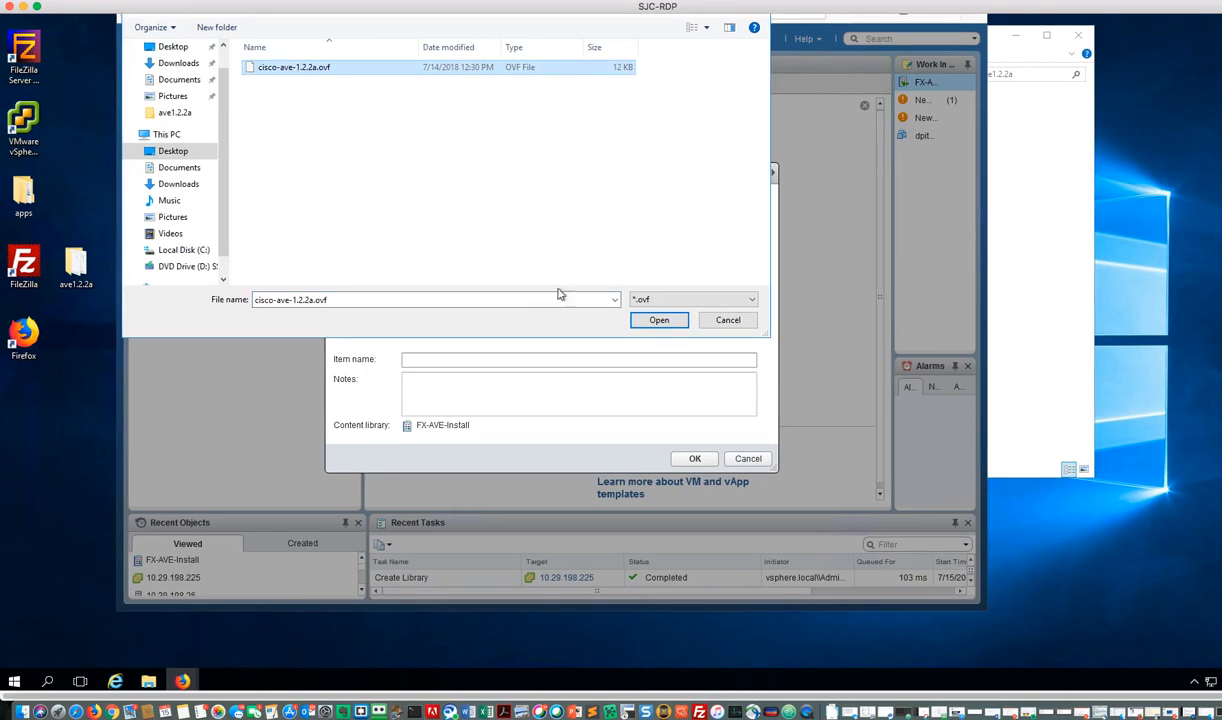
{"action": "left_click", "coordinate": [659, 321]}
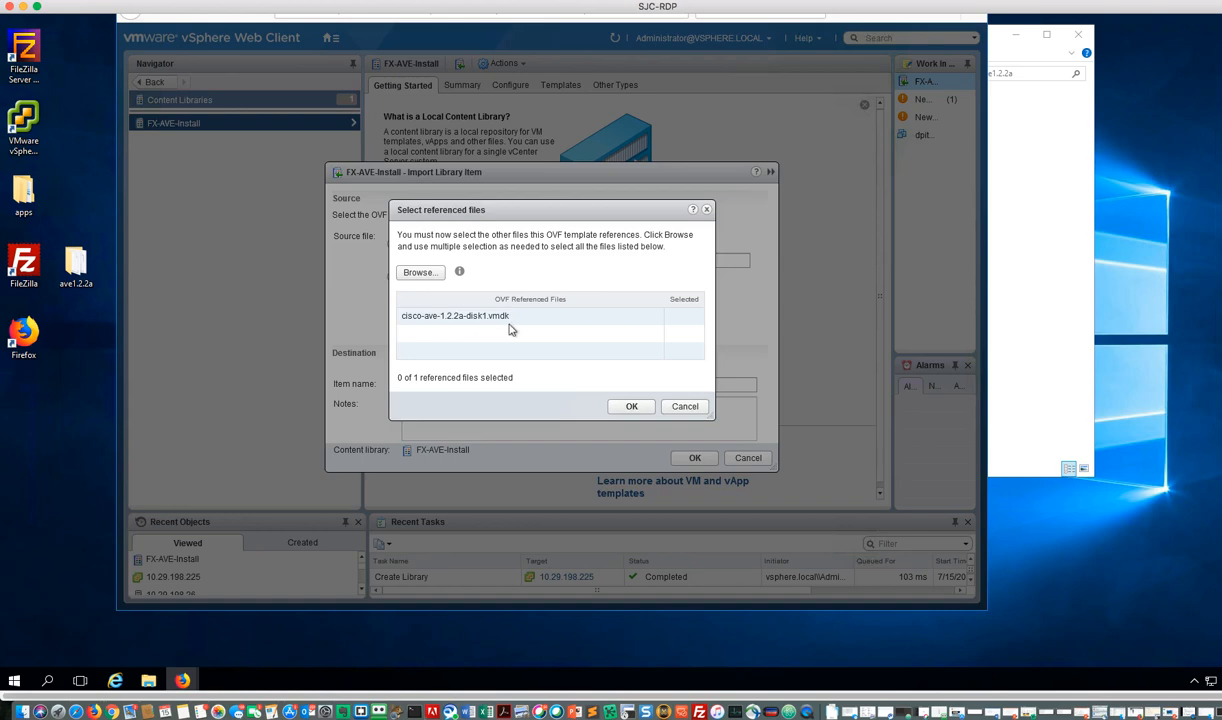
Step: Add the referenced disk file cisco-ave-1.2.2a-disk1.vmdk and run the import with the item name cisco-ave-1.2.2a
{"action": "left_click", "coordinate": [418, 270]}
{"action": "left_click", "coordinate": [334, 97]}
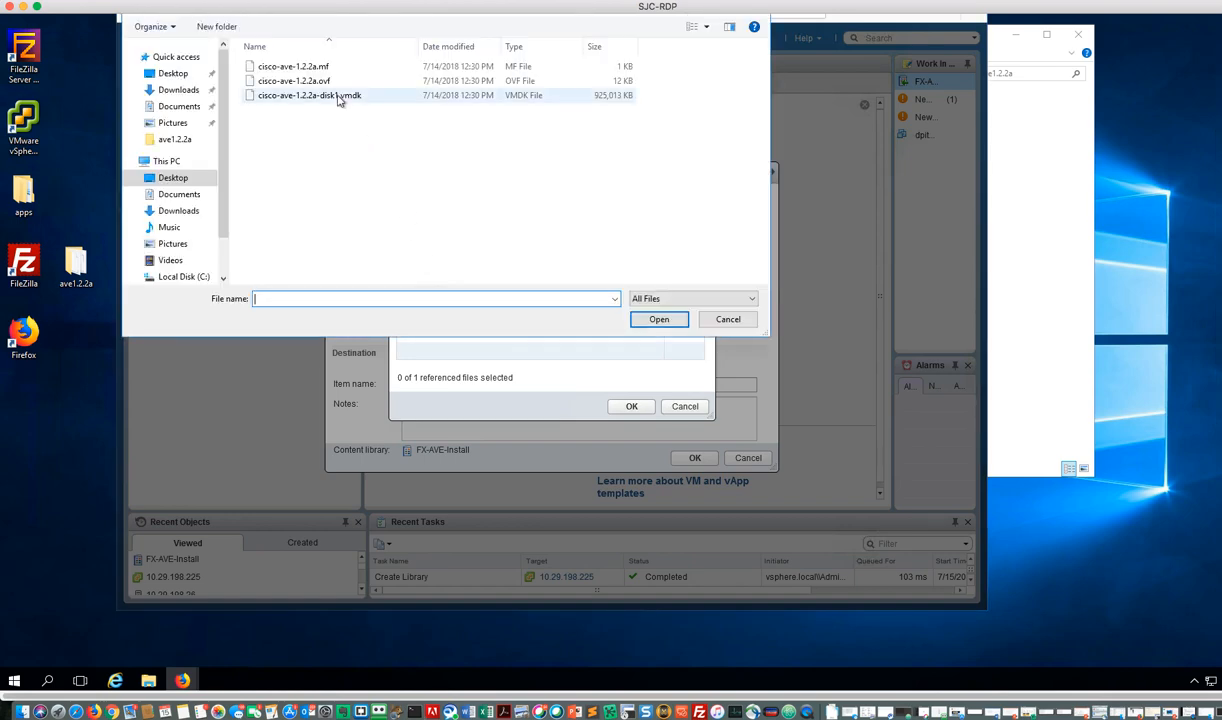
{"action": "left_click", "coordinate": [658, 320]}
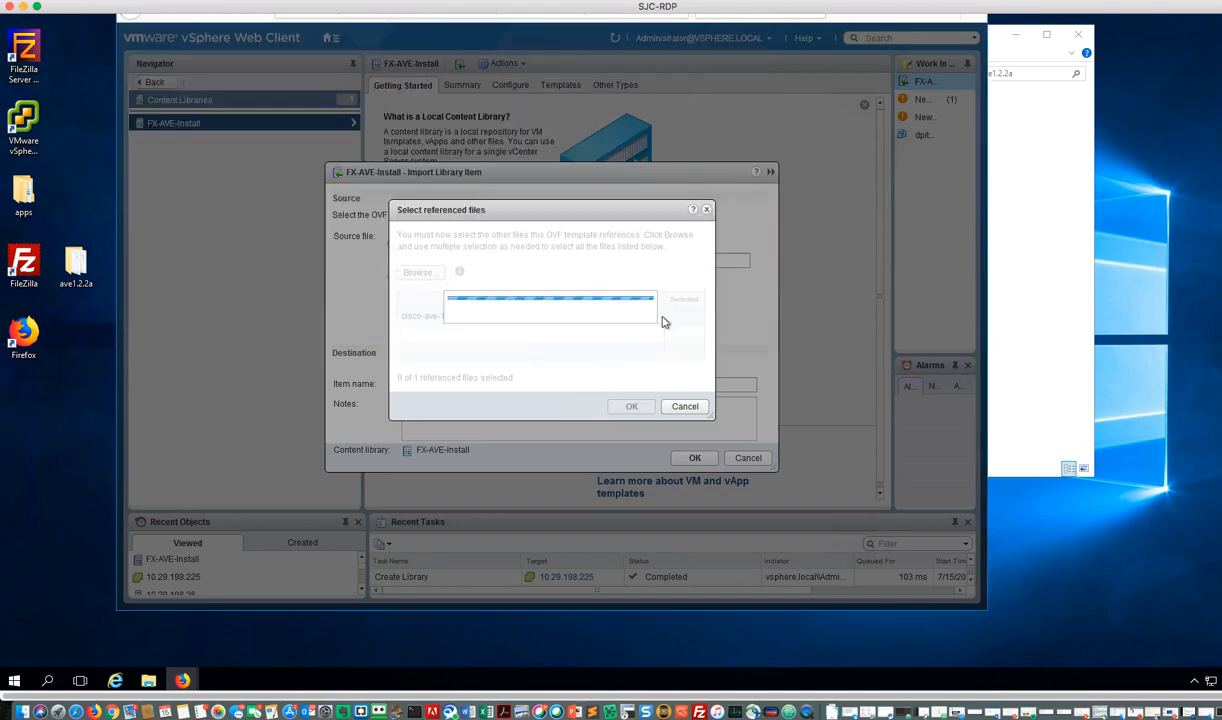
{"action": "left_click", "coordinate": [632, 407]}
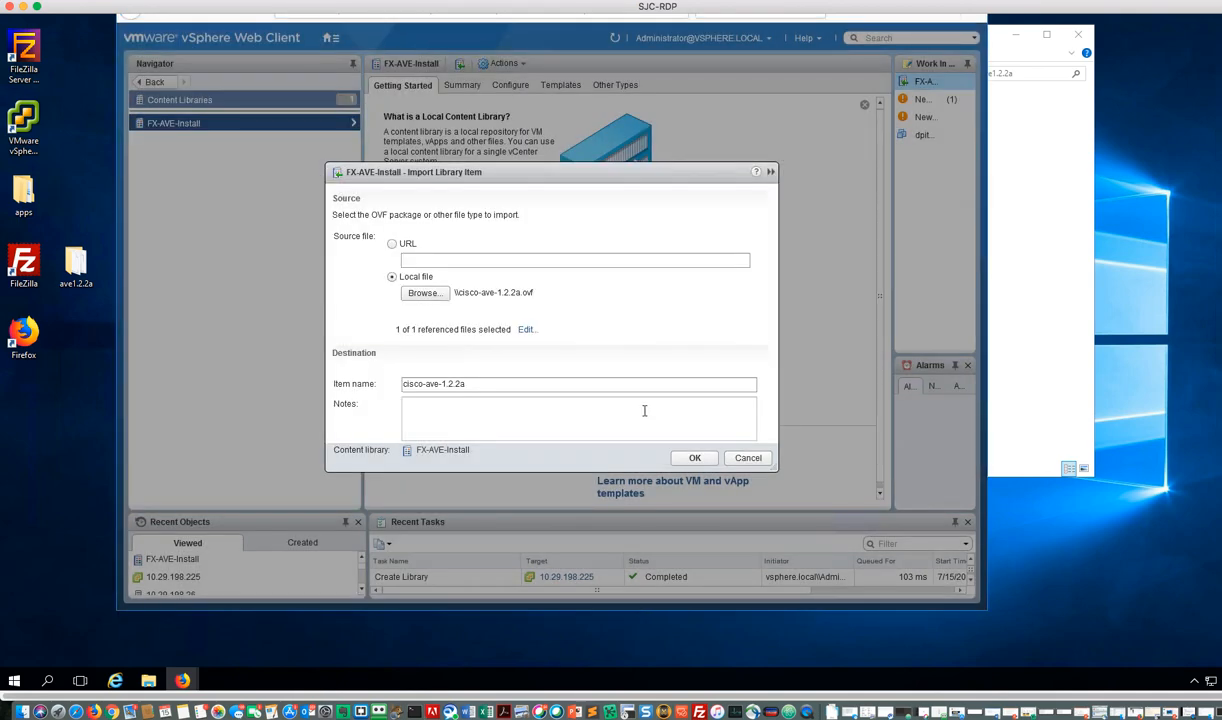
{"action": "left_click", "coordinate": [695, 459]}
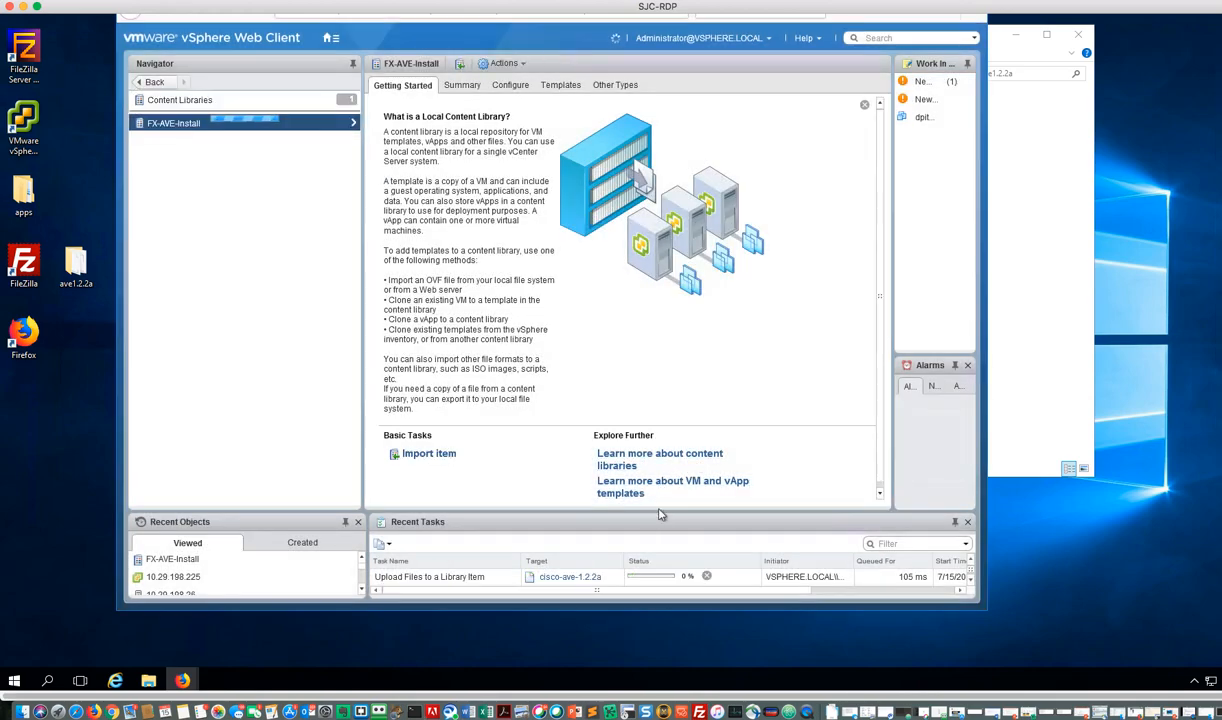
Step: Enlarge the recent tasks list to follow the upload, and inspect the FX-AVE-Install library's summary and templates
{"action": "left_click_drag", "start_coordinate": [658, 511], "coordinate": [628, 436]}
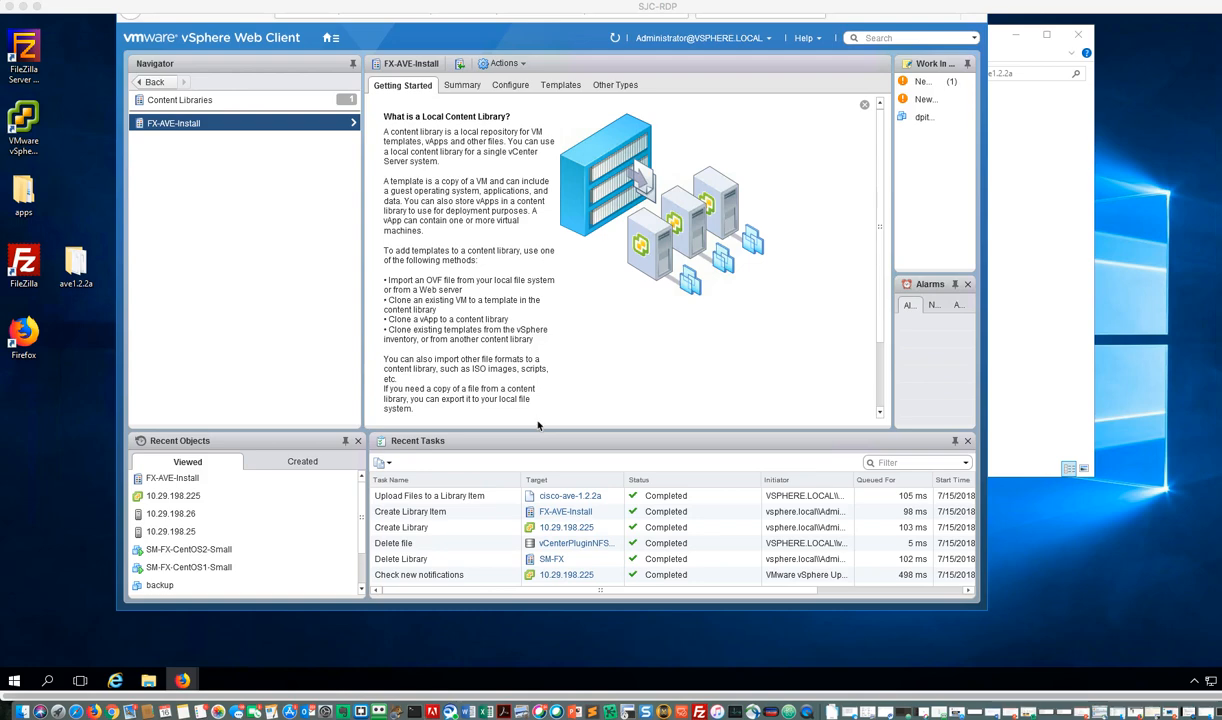
{"action": "left_click", "coordinate": [163, 122]}
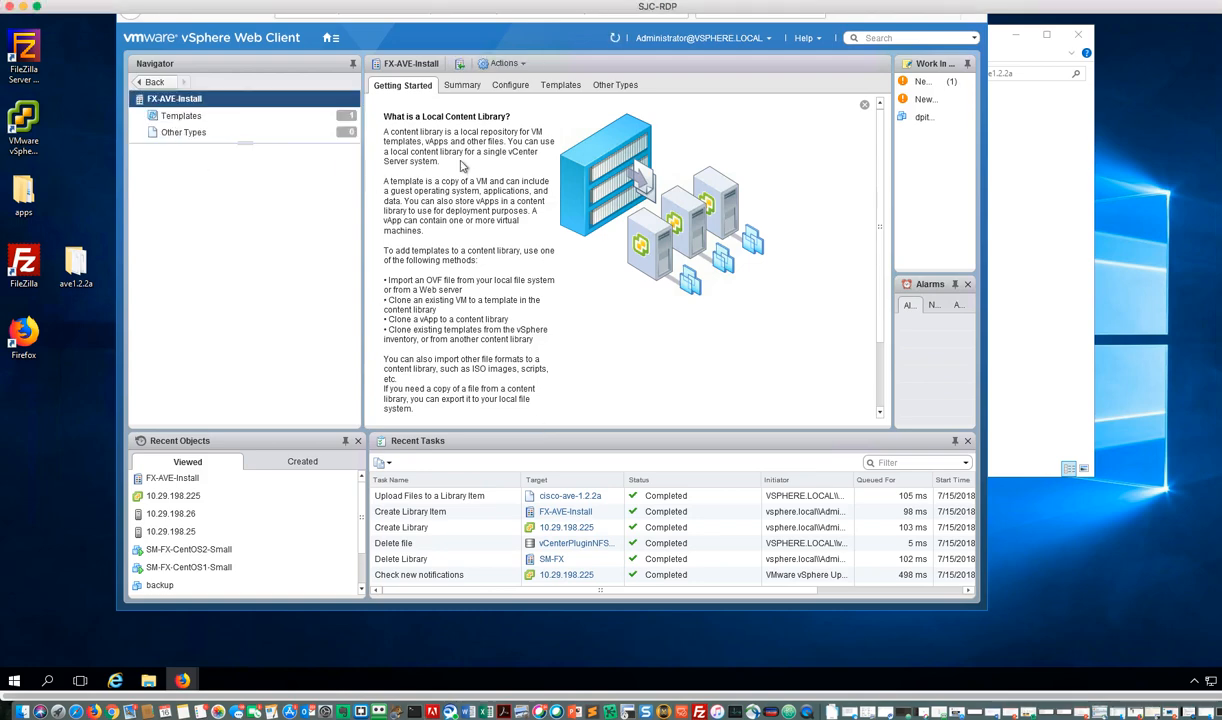
{"action": "left_click", "coordinate": [463, 87]}
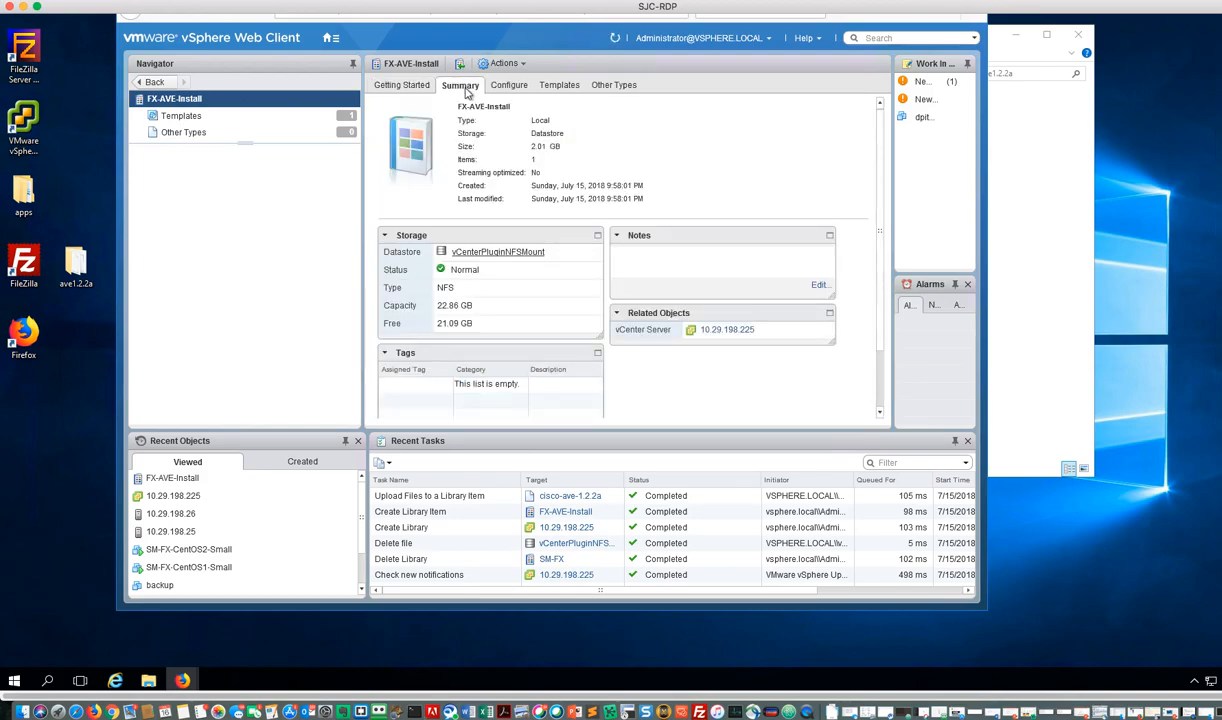
{"action": "left_click", "coordinate": [195, 118]}
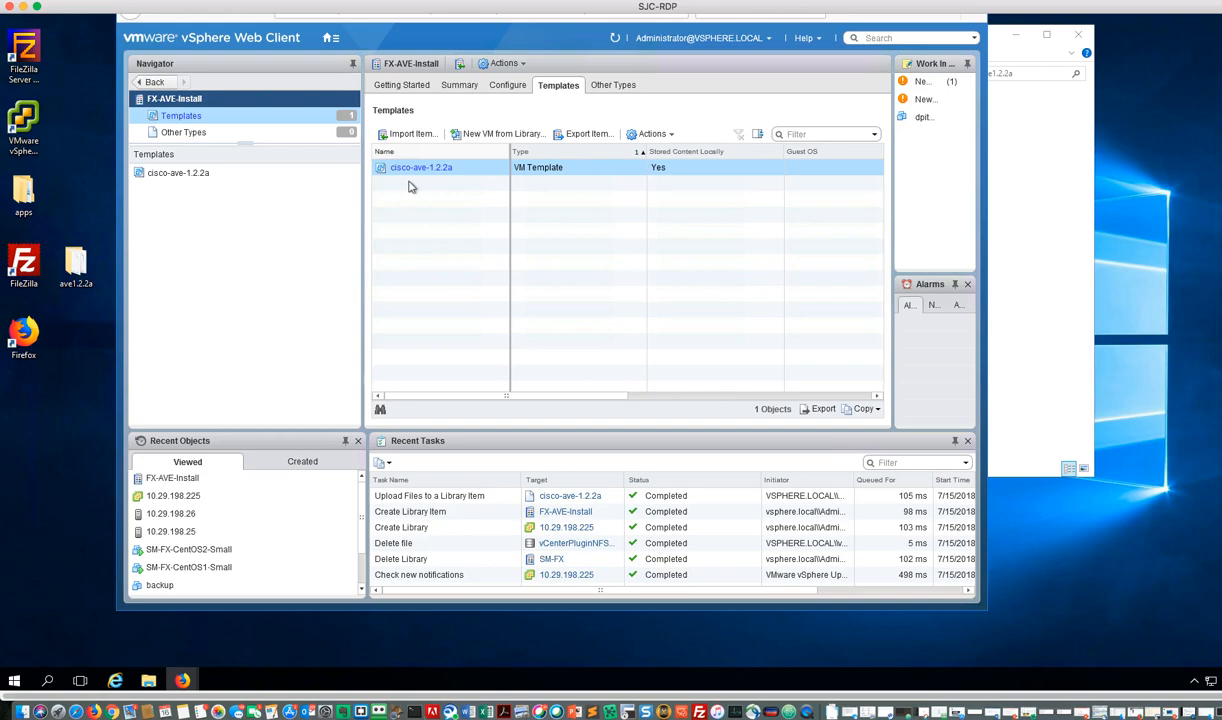
Step: Recheck the library's summary and templates, and preview the New VM from Library wizard for cisco-ave-1.2.2a without creating a VM
{"action": "left_click", "coordinate": [399, 86]}
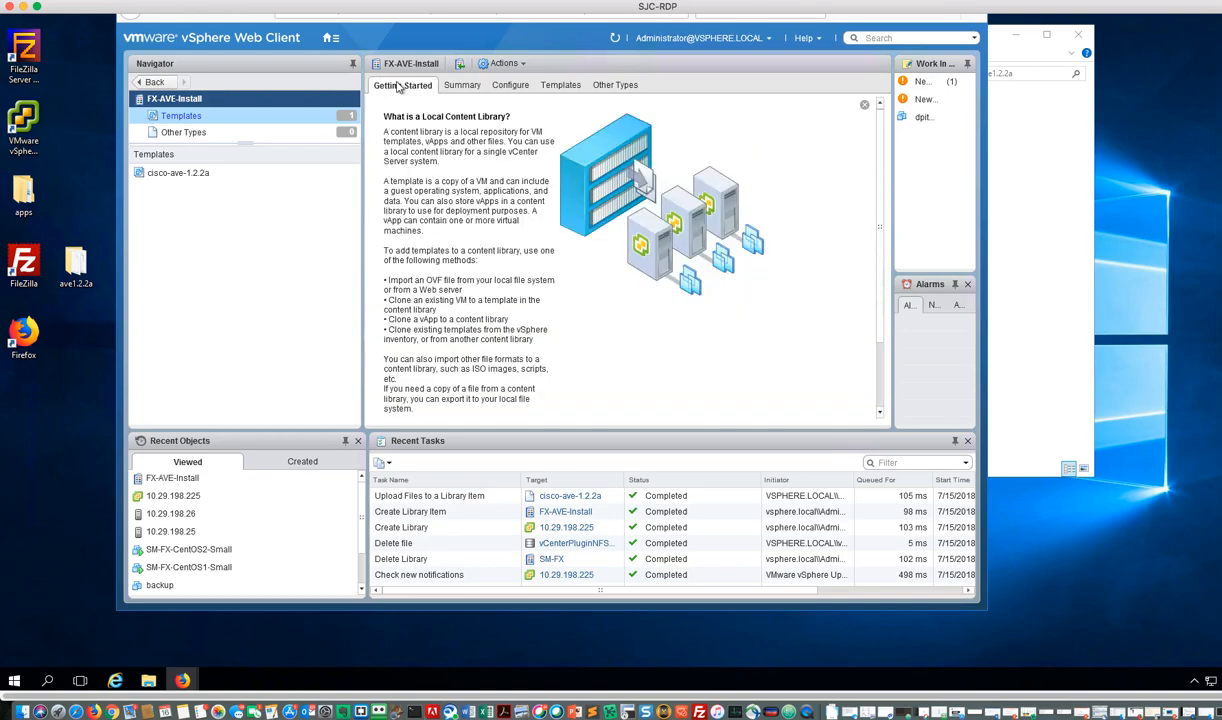
{"action": "left_click", "coordinate": [461, 85]}
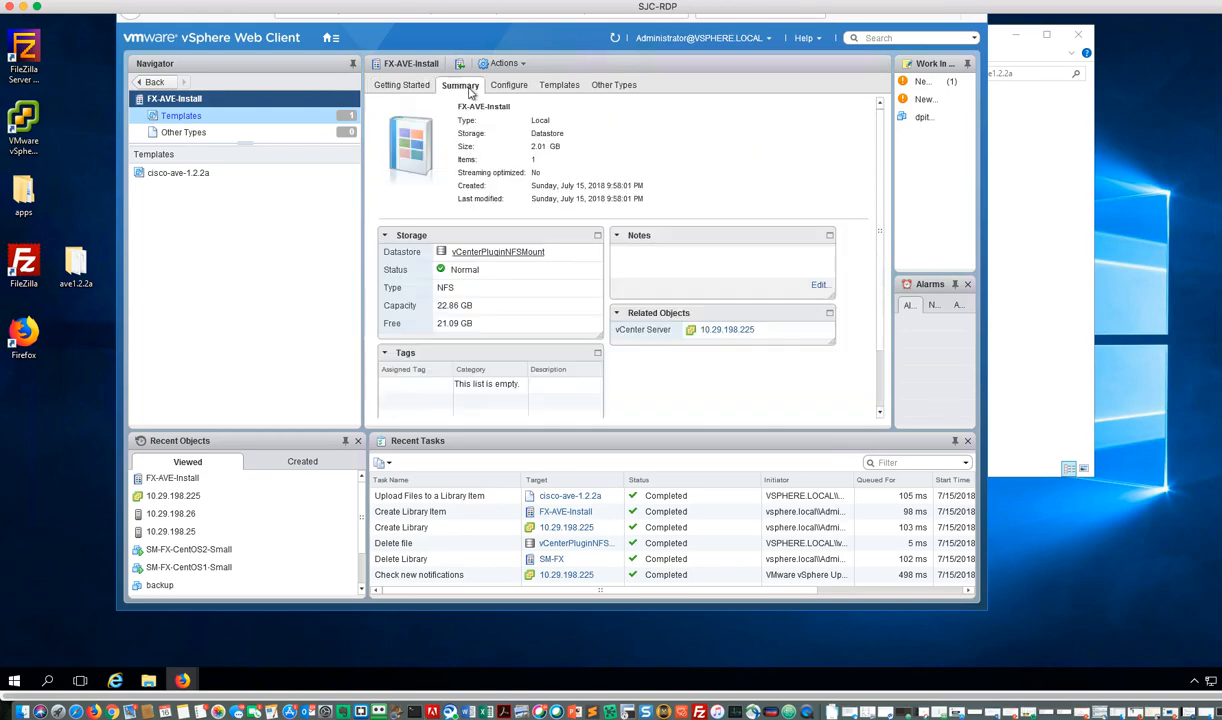
{"action": "left_click", "coordinate": [198, 120]}
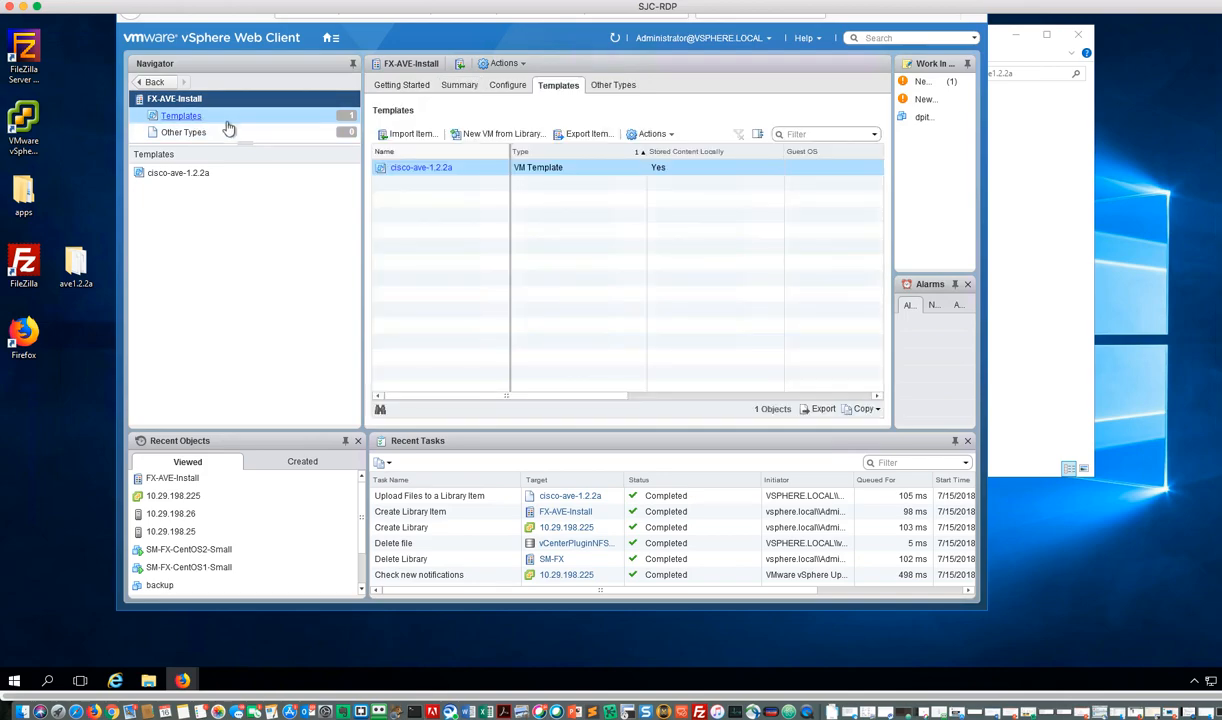
{"action": "left_click", "coordinate": [503, 138]}
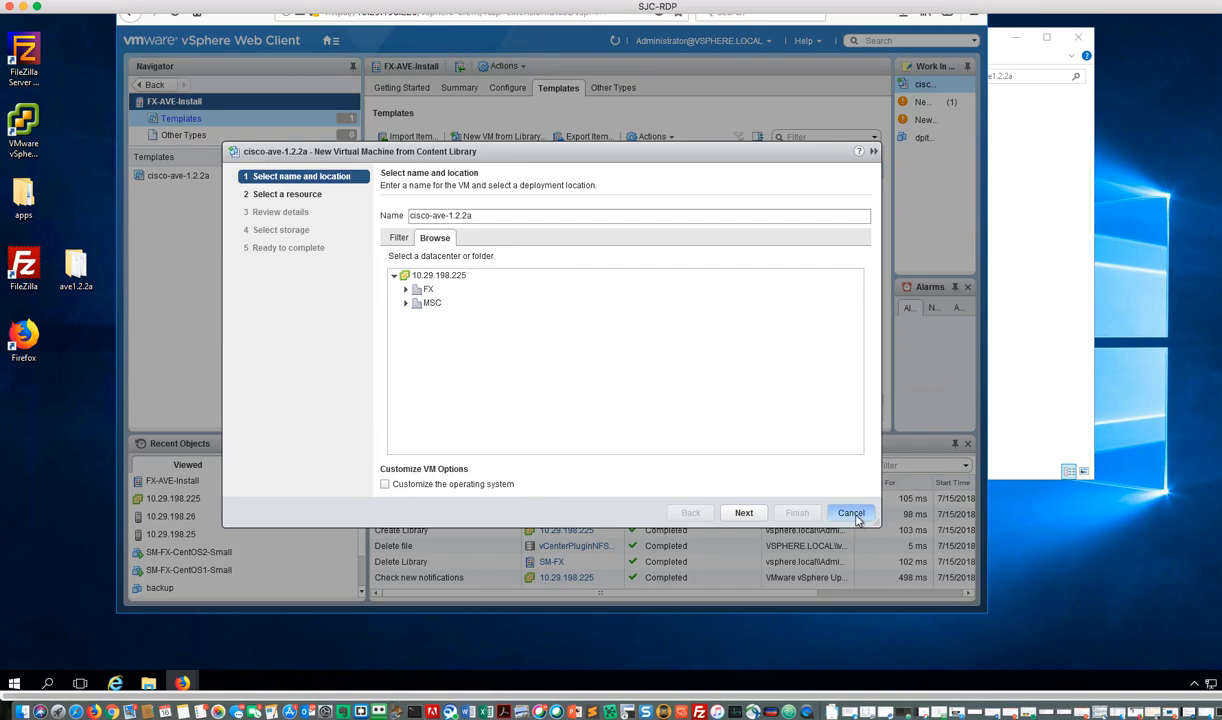
{"action": "left_click", "coordinate": [851, 513]}
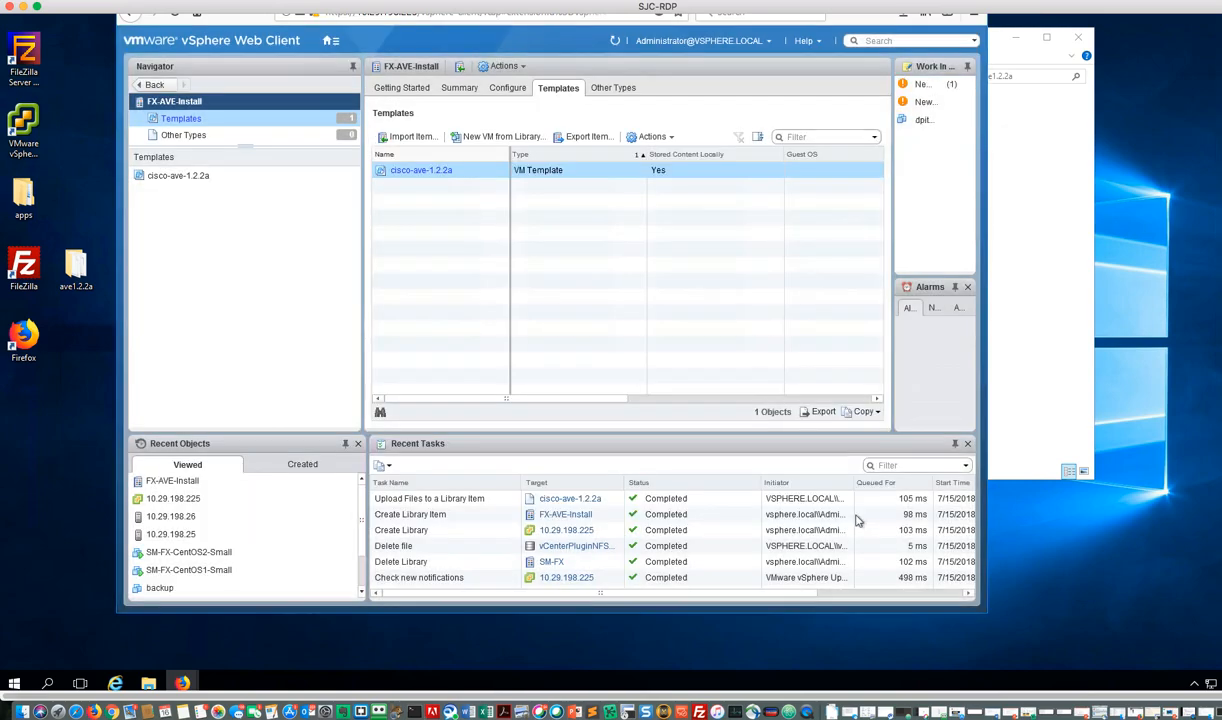